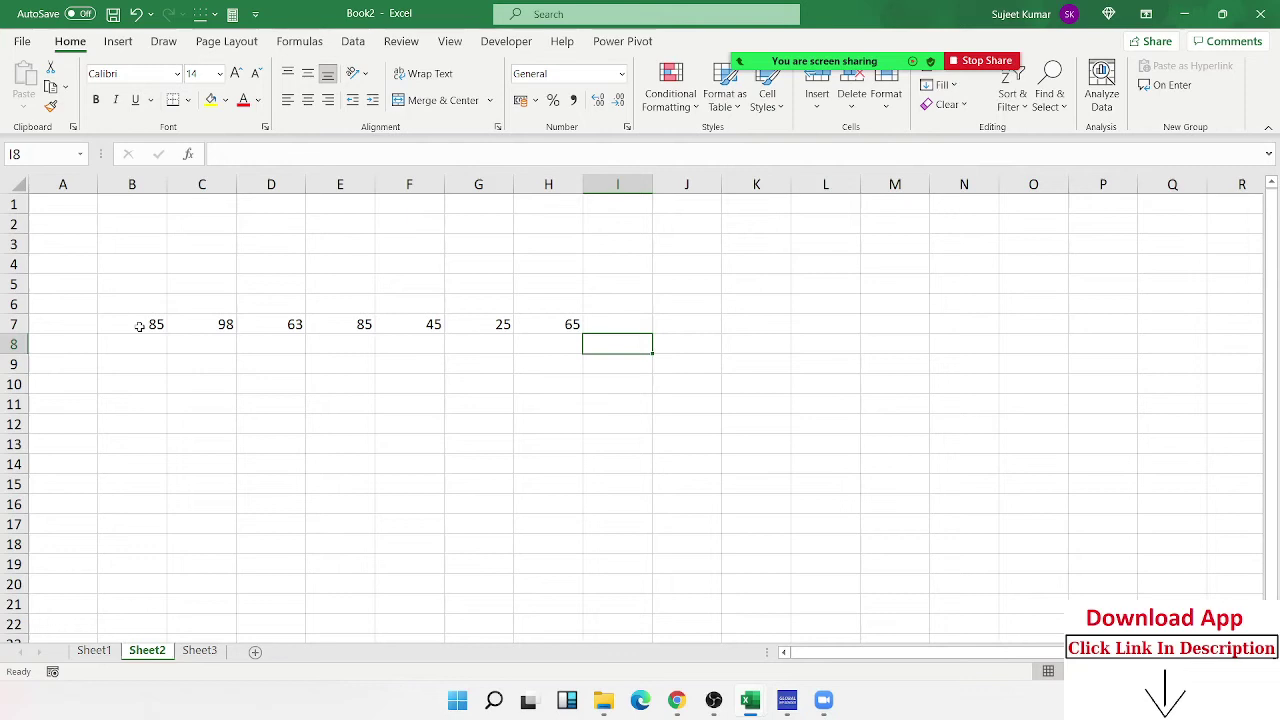
Ungroup Sheet1 from Sheet2 and review the seven row 7 numbers ending at 65
key("ctrl+shift+Page_Up")
left_click(326, 469)
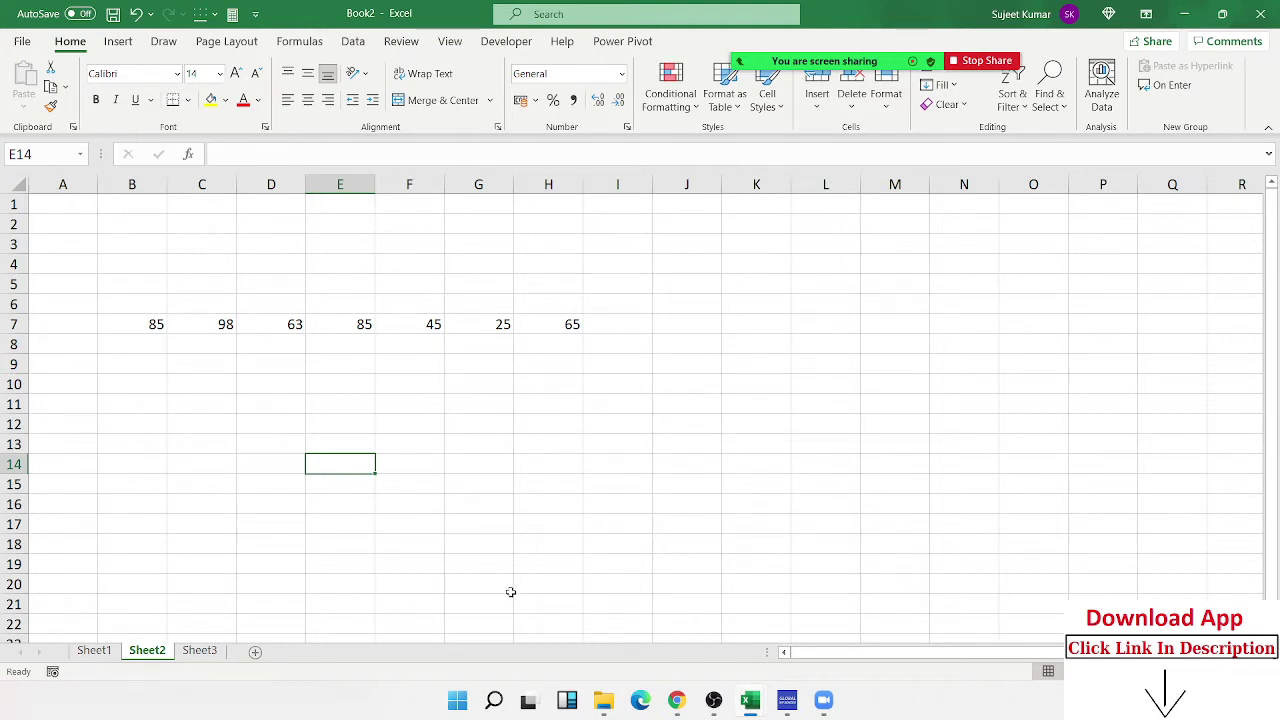
left_click(559, 322)
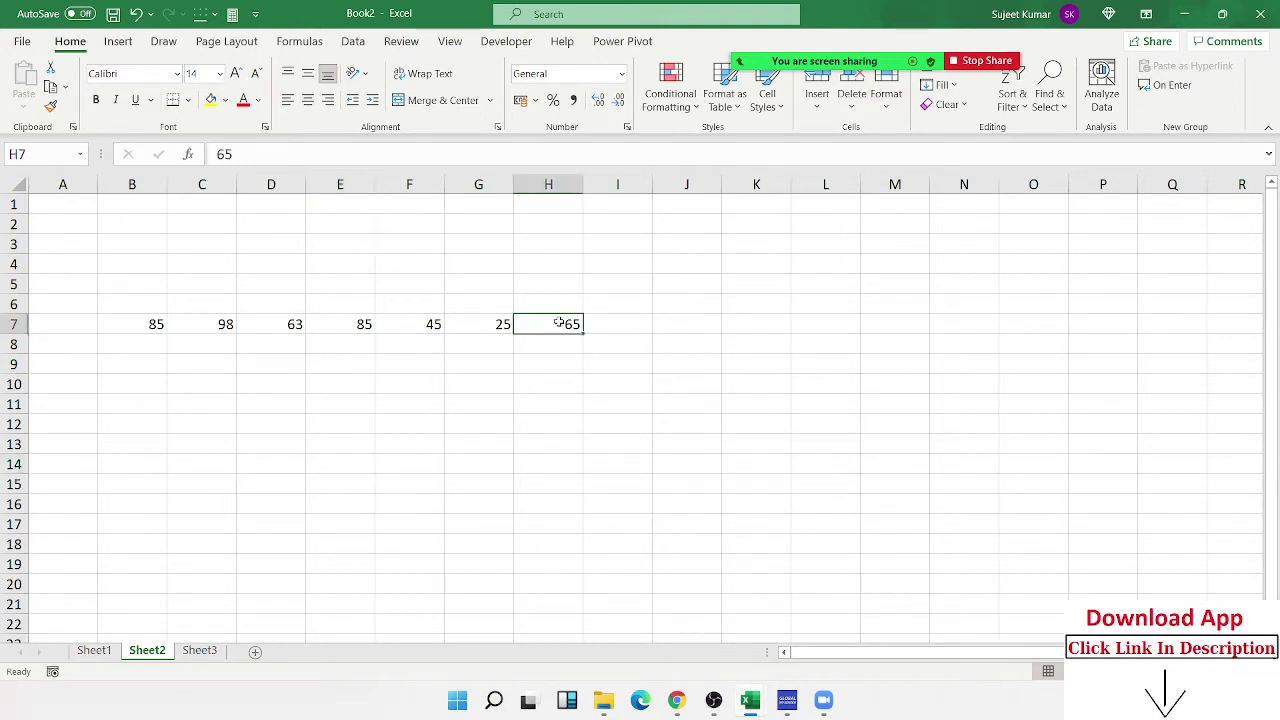
left_click_drag(150, 322, 545, 317)
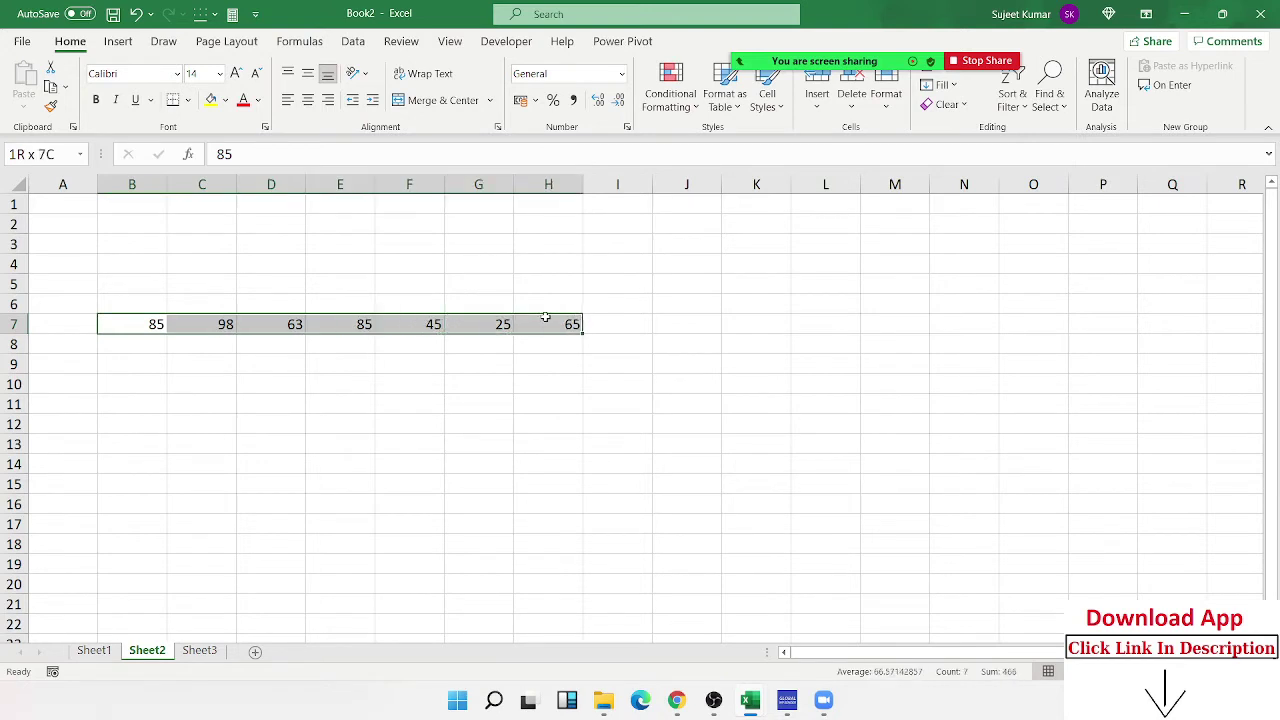
left_click(645, 344)
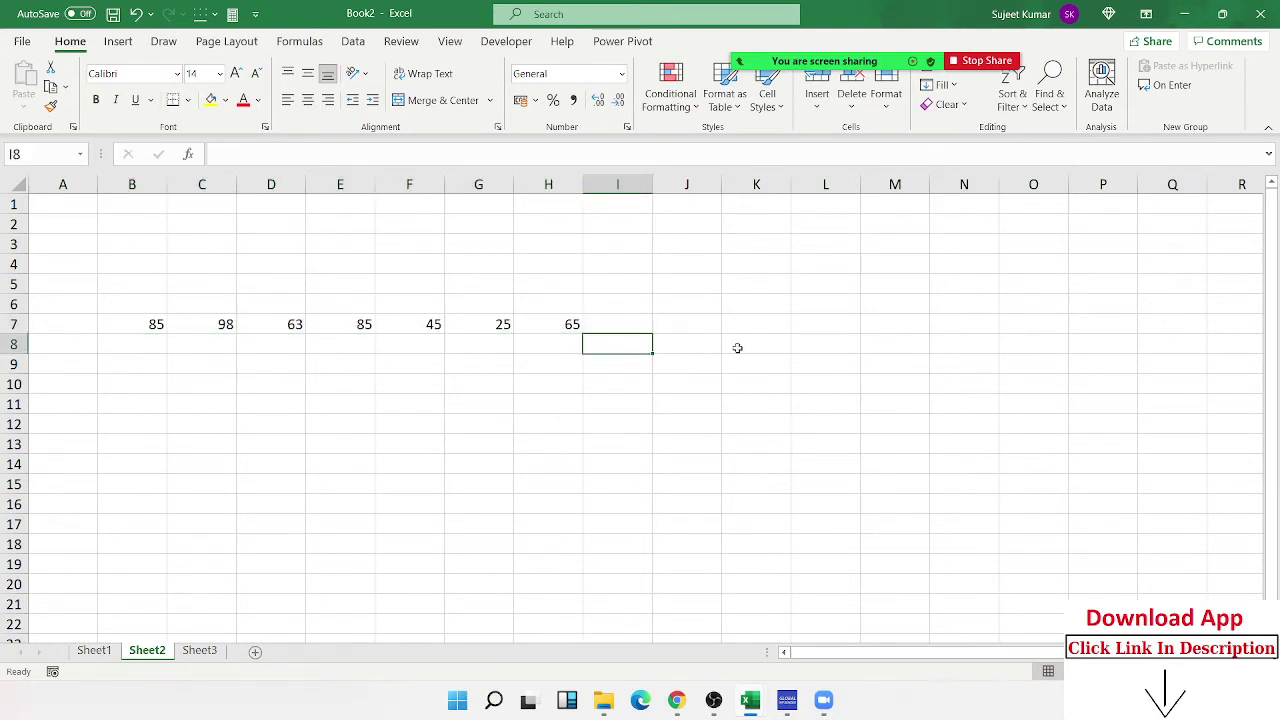
Enter the labels *2, +100 (as text) and /5 in I8:I10
type("*2")
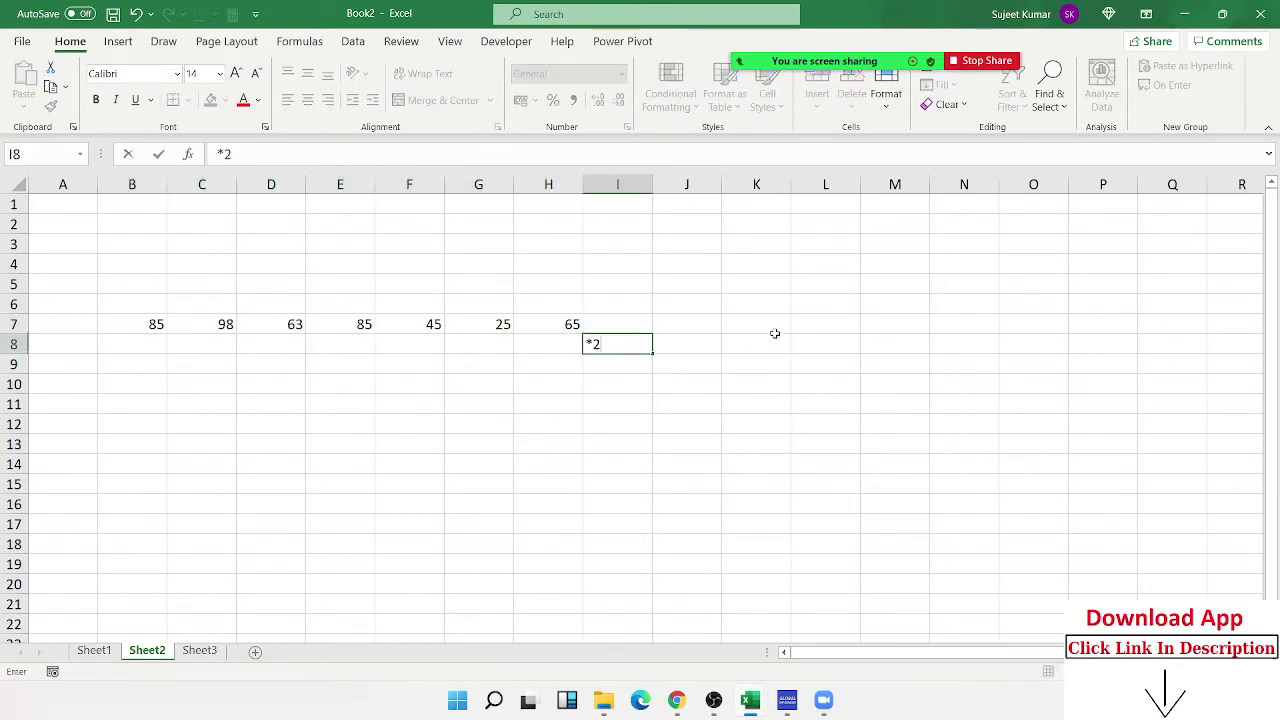
key("Return")
type("=10")
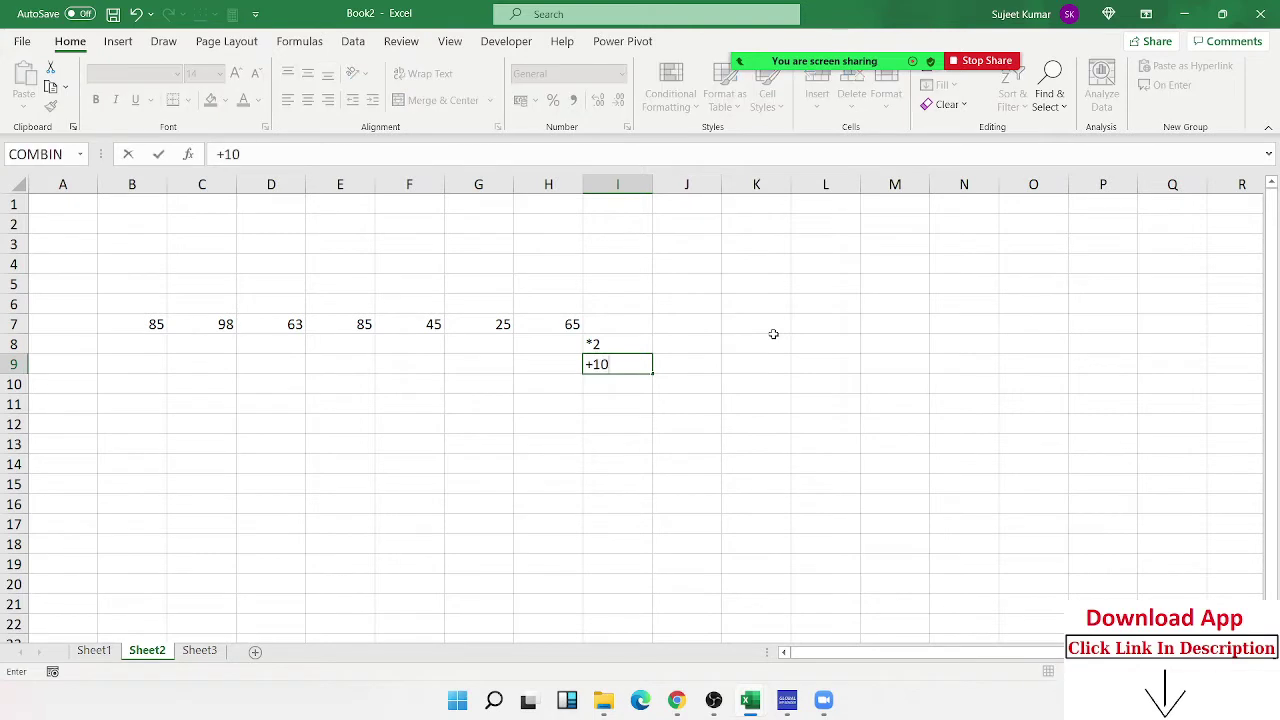
type("0")
key("Return")
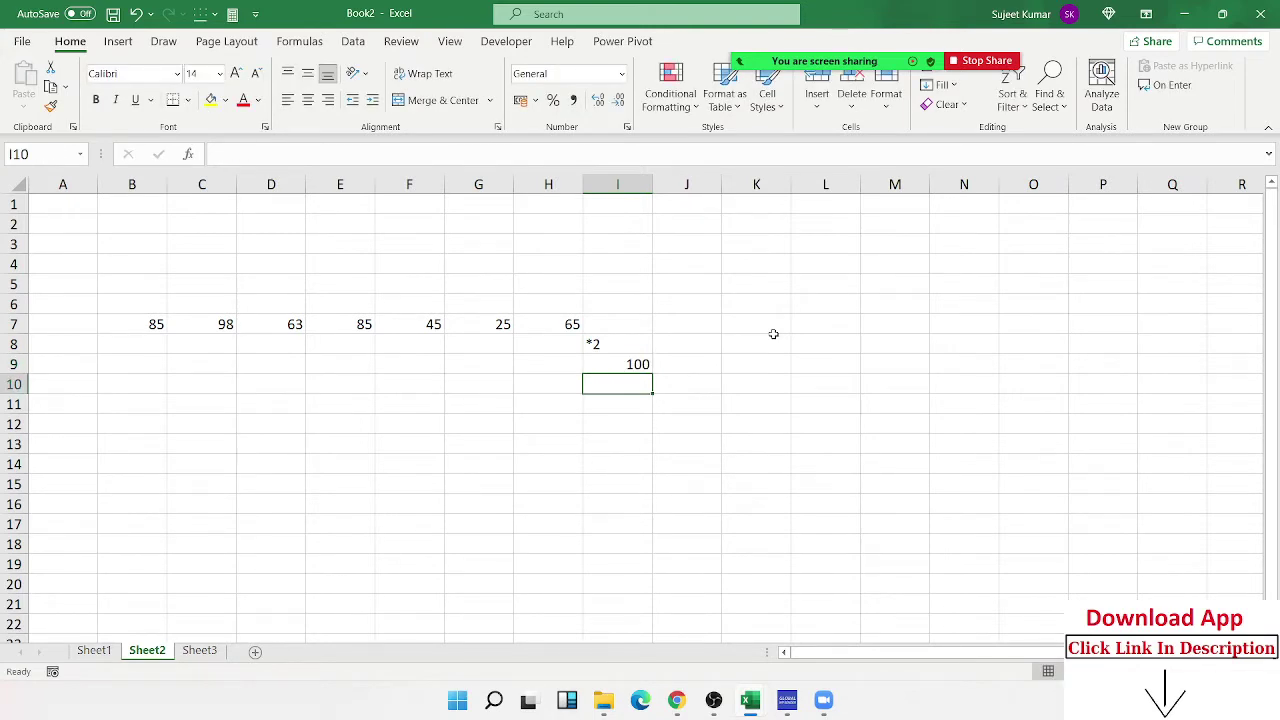
key("Up")
type("'+1")
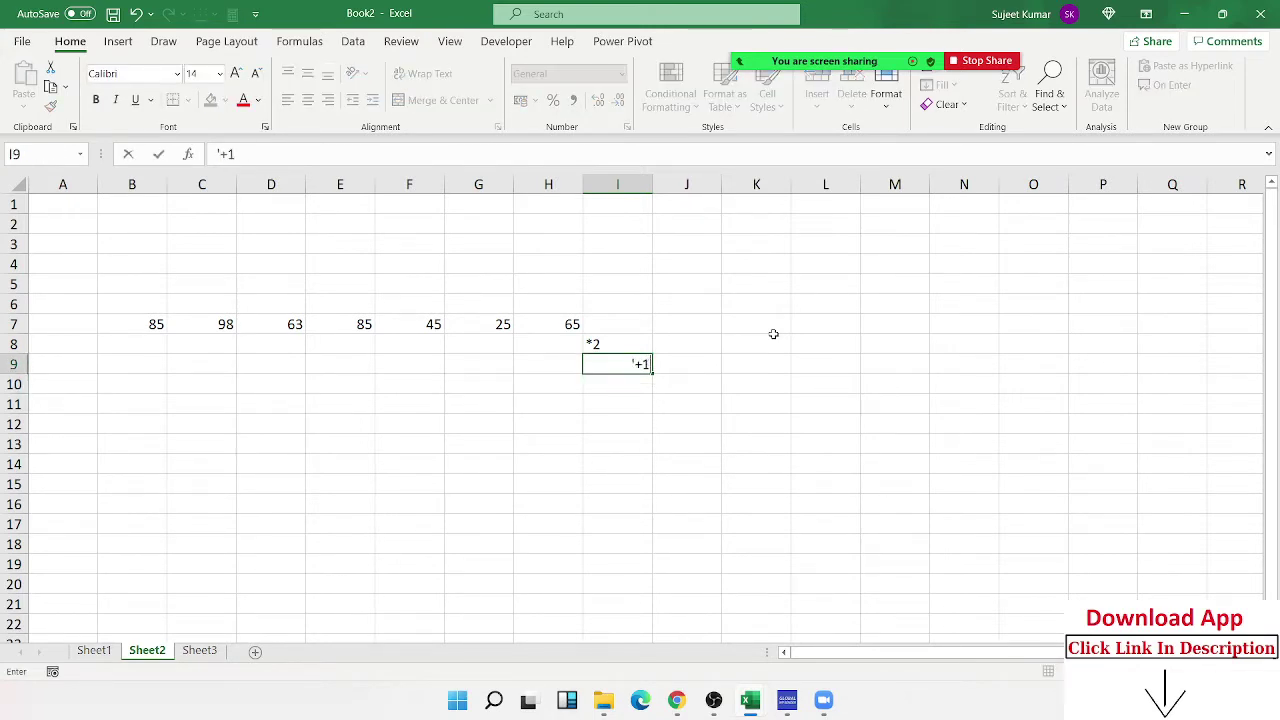
type("00")
key("Return")
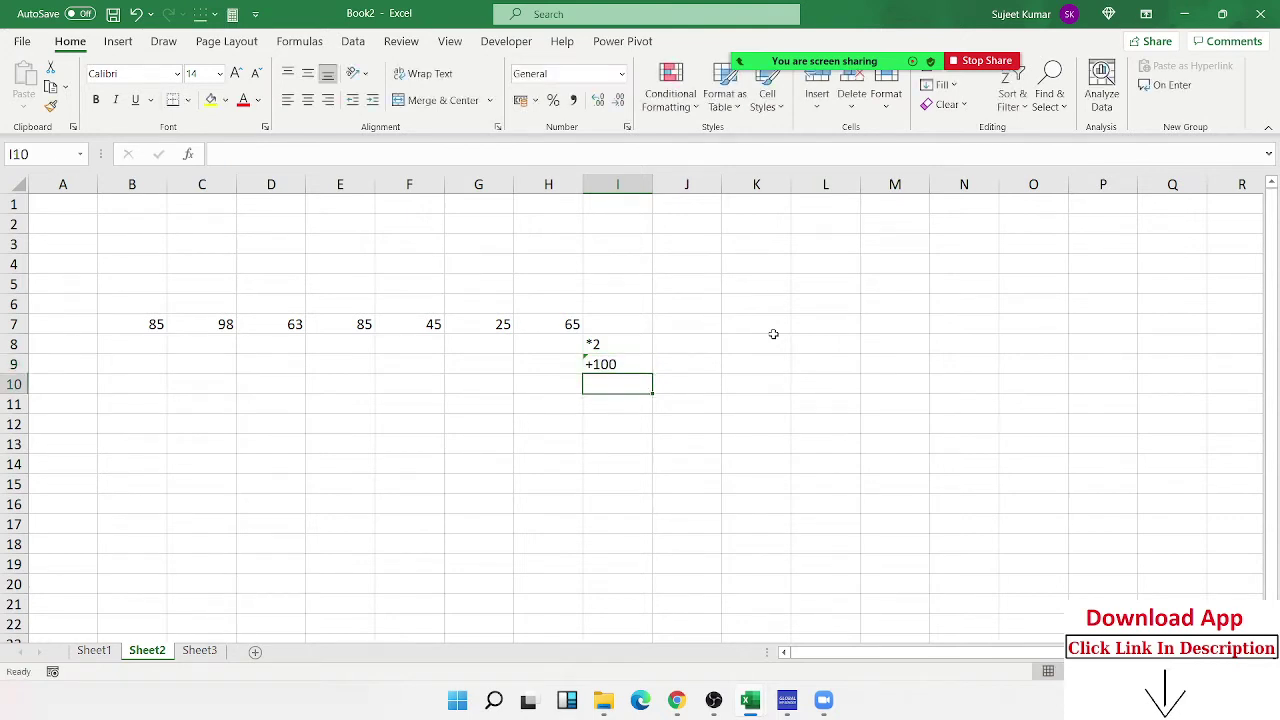
key("alt")
key("Escape")
type("/")
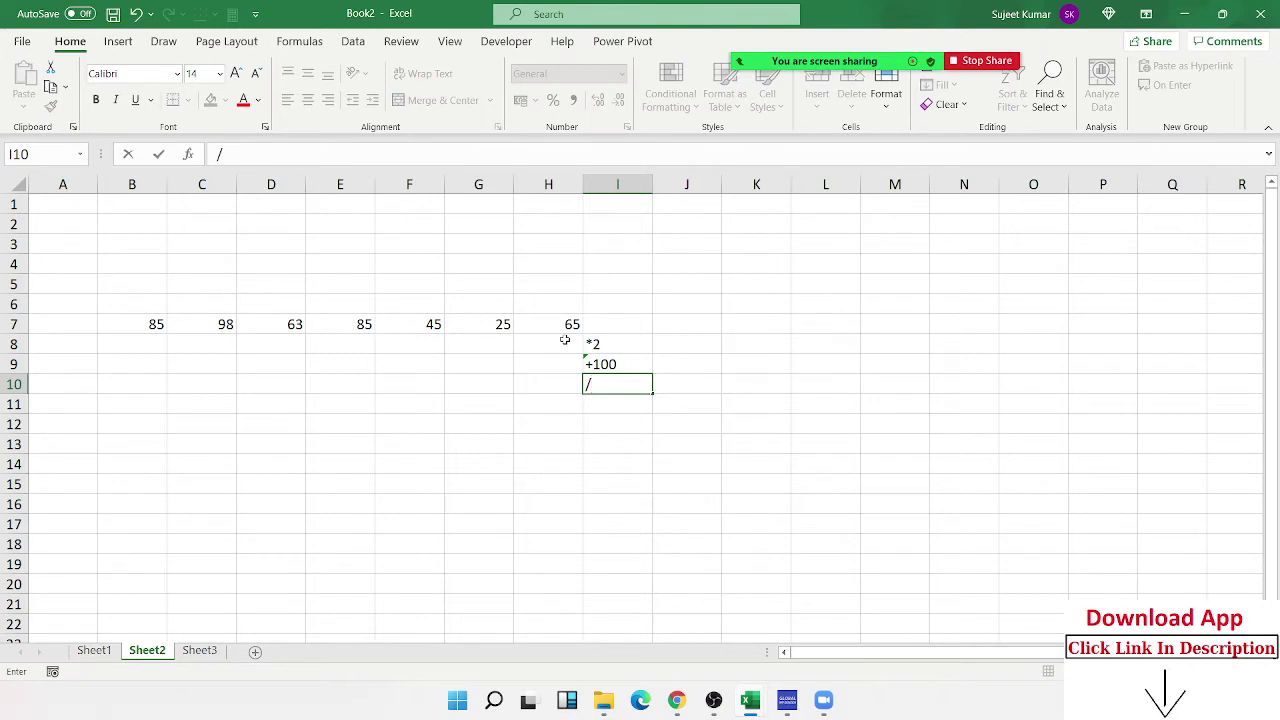
type("5")
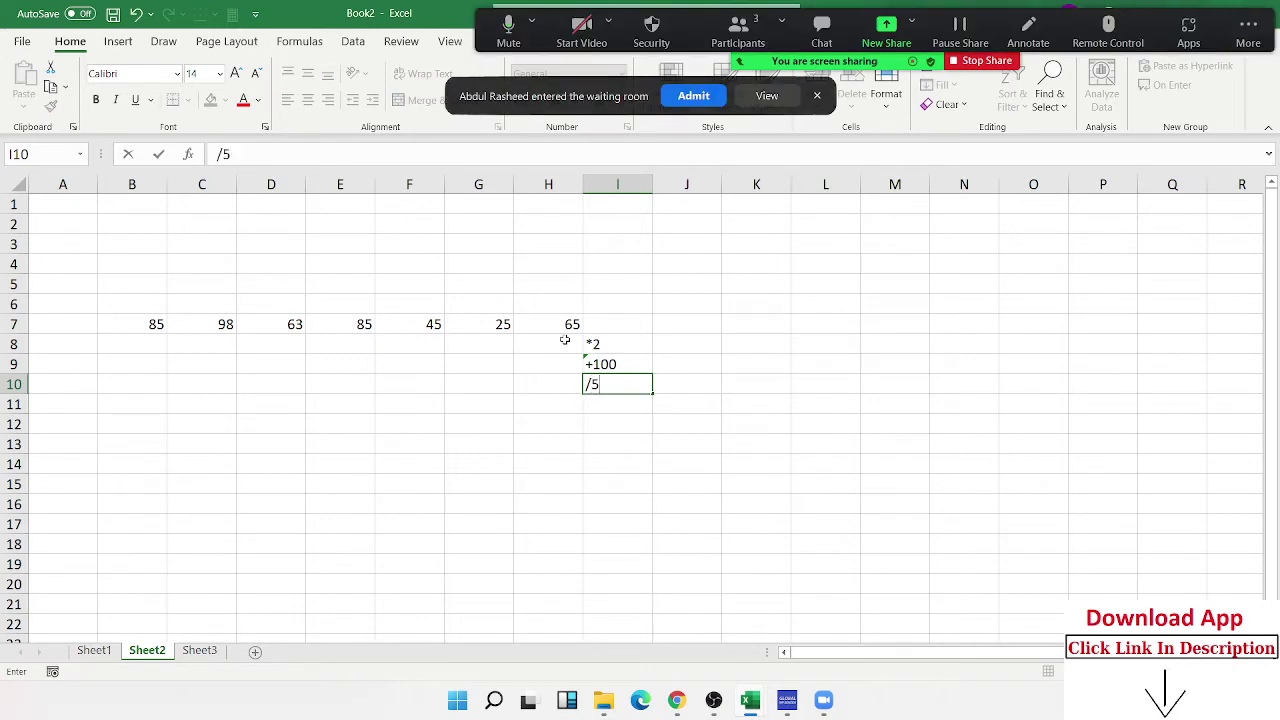
key("Return")
Admit the waiting meeting participant, then add the *2.5 and sum labels in I11:I12
left_click(698, 94)
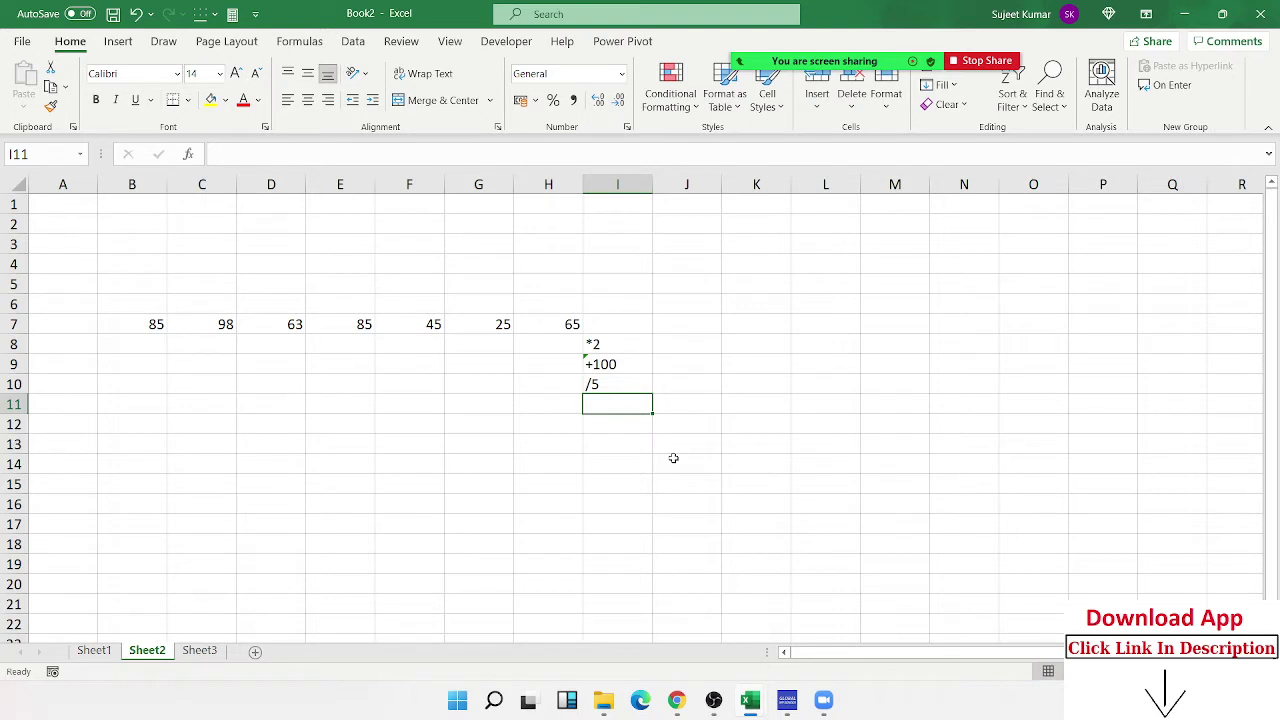
type("*")
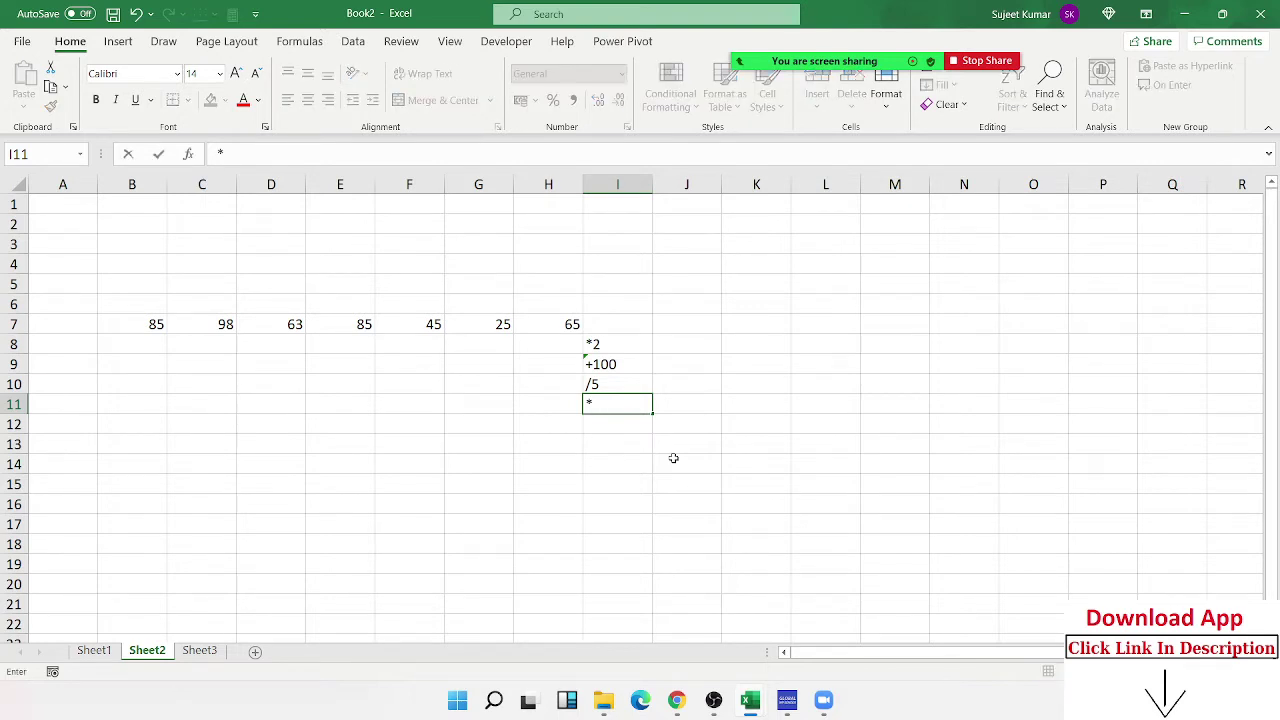
type("2.5")
key("Return")
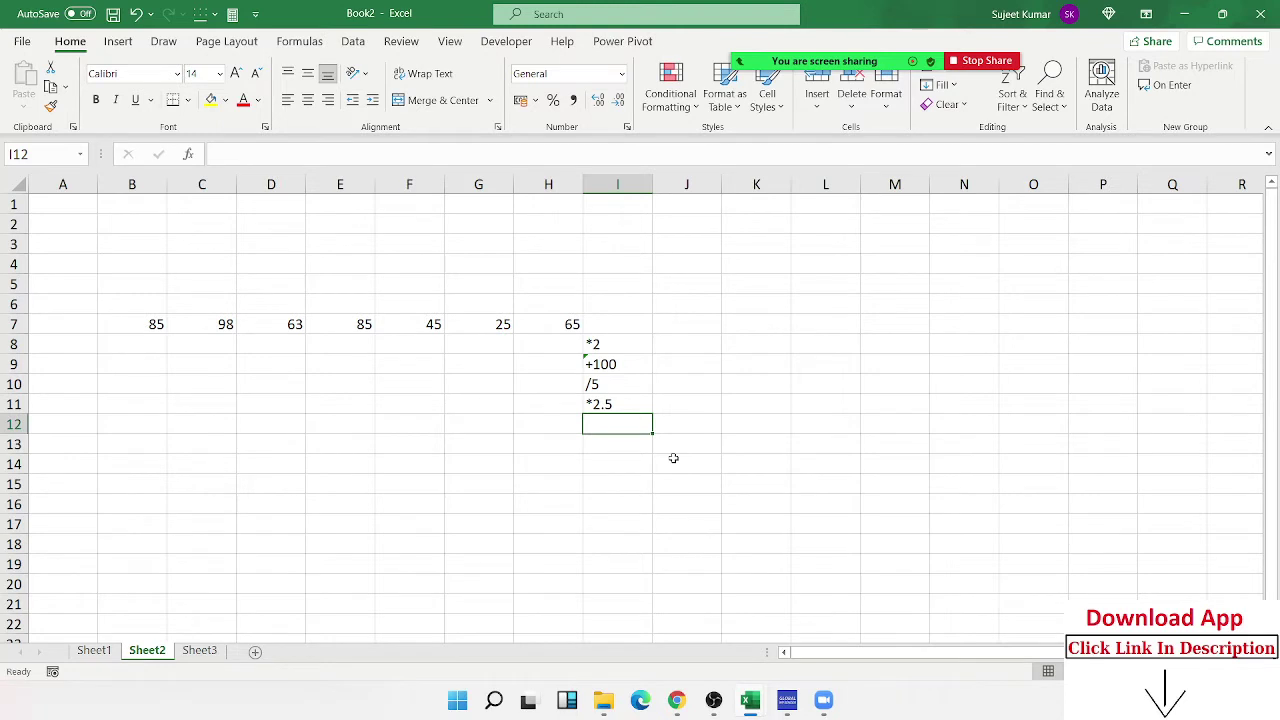
type("sum")
key("Tab")
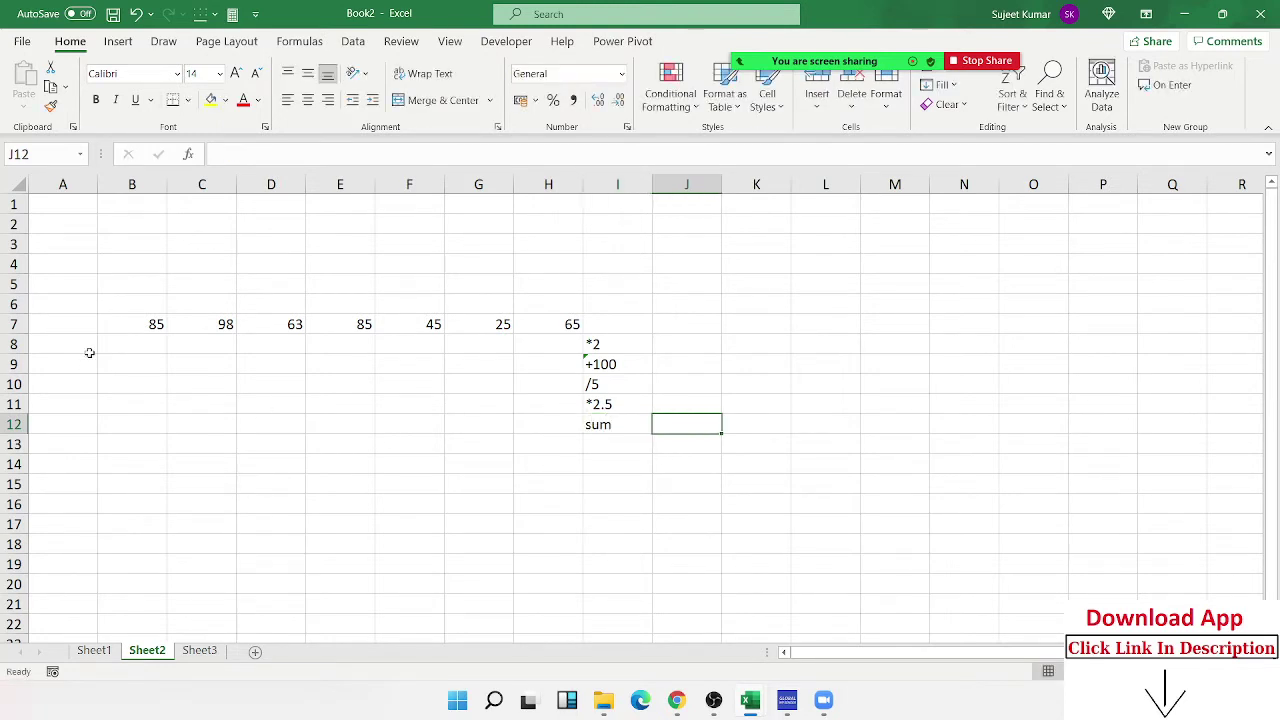
left_click(109, 345)
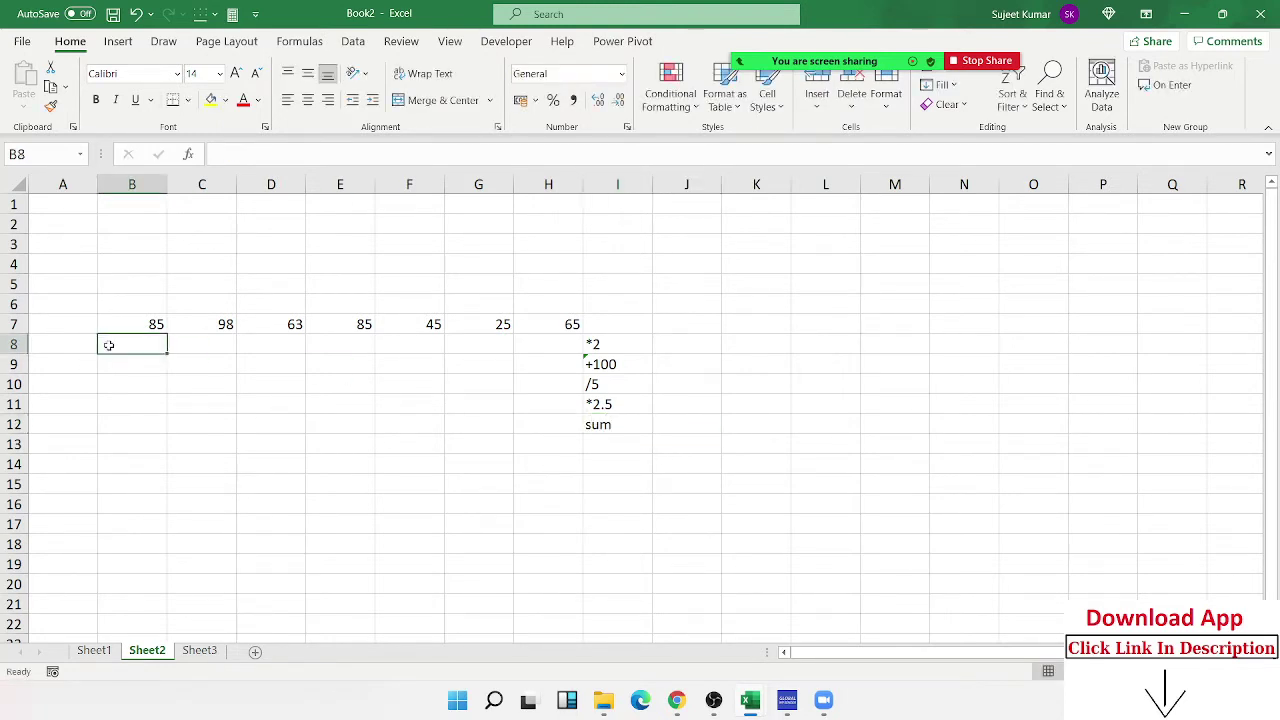
Double each row 7 number in B8:H8 with =B7*2 filled right
type("=")
key("Up")
type("*2")
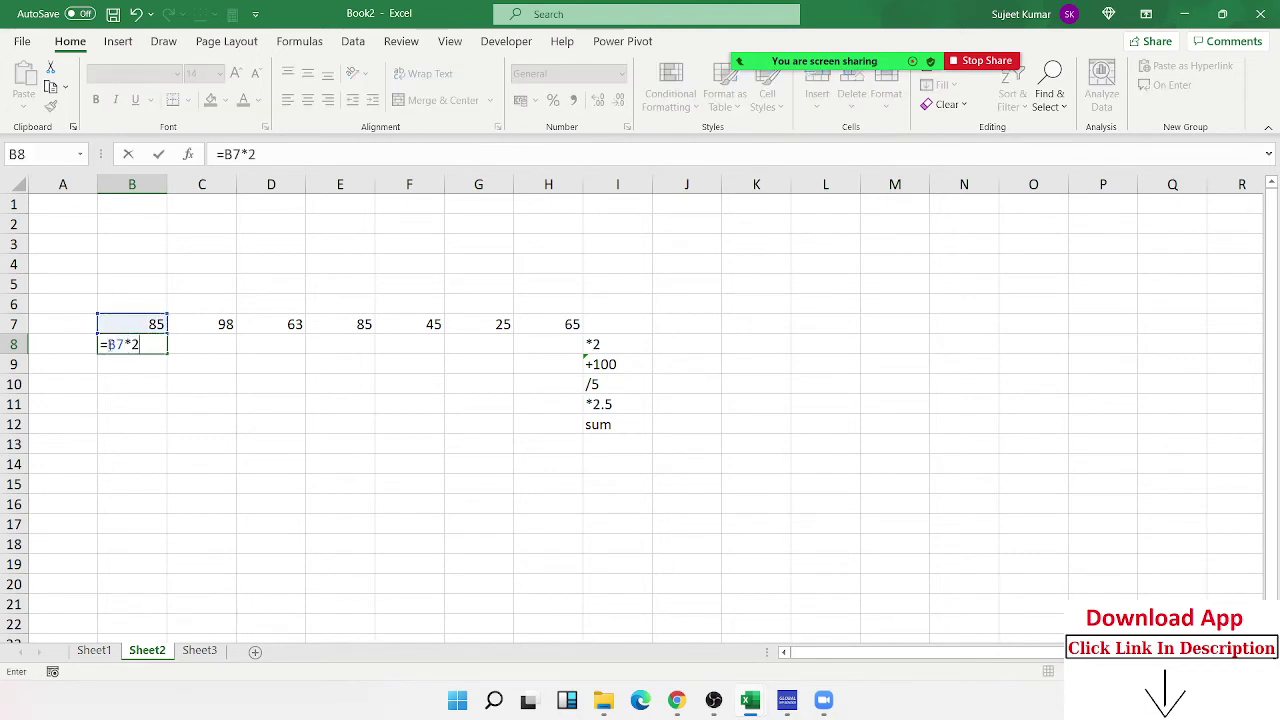
key("Return")
left_click(109, 345)
key("shift+Right")
key("shift+Right")
key("shift+Right")
key("shift+Right")
key("shift+Right")
key("shift+Right")
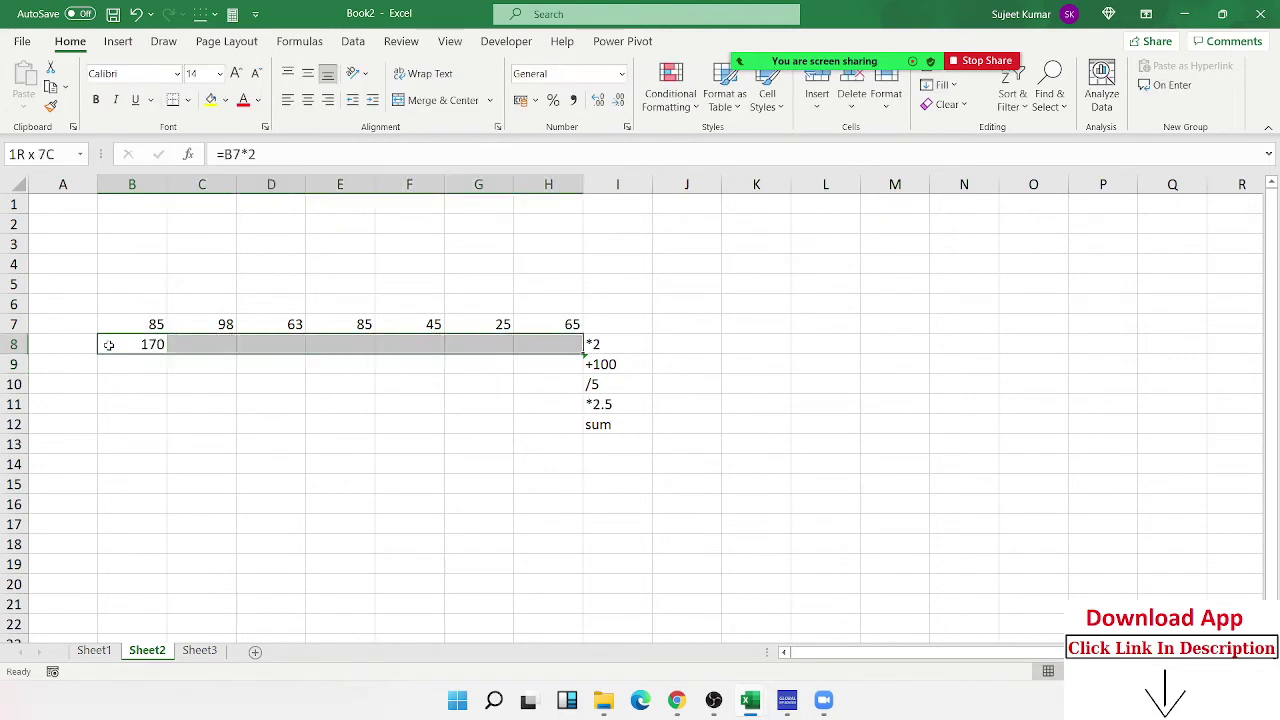
key("shift+Left")
key("shift+Right")
key("ctrl+r")
Add 100 to the doubled values in B9:G9 with =B8+100 filled right
key("Down")
key("Left")
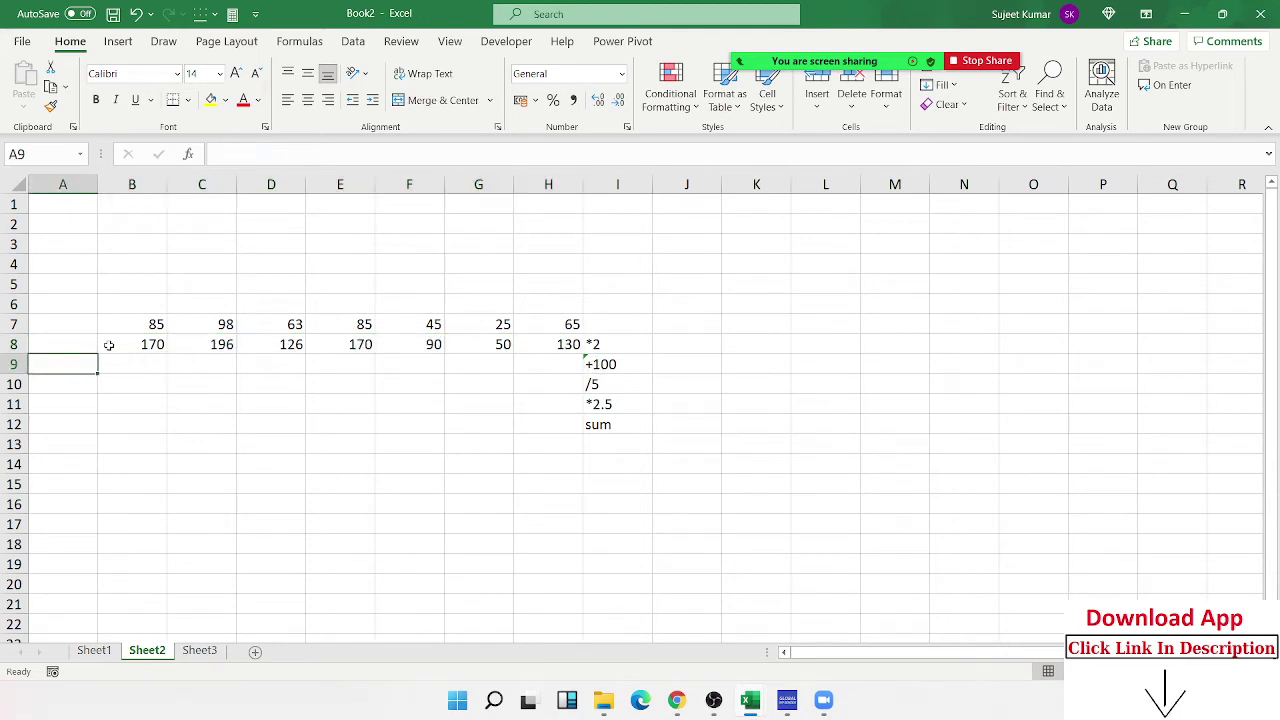
key("Right")
type("=")
key("Up")
type("+")
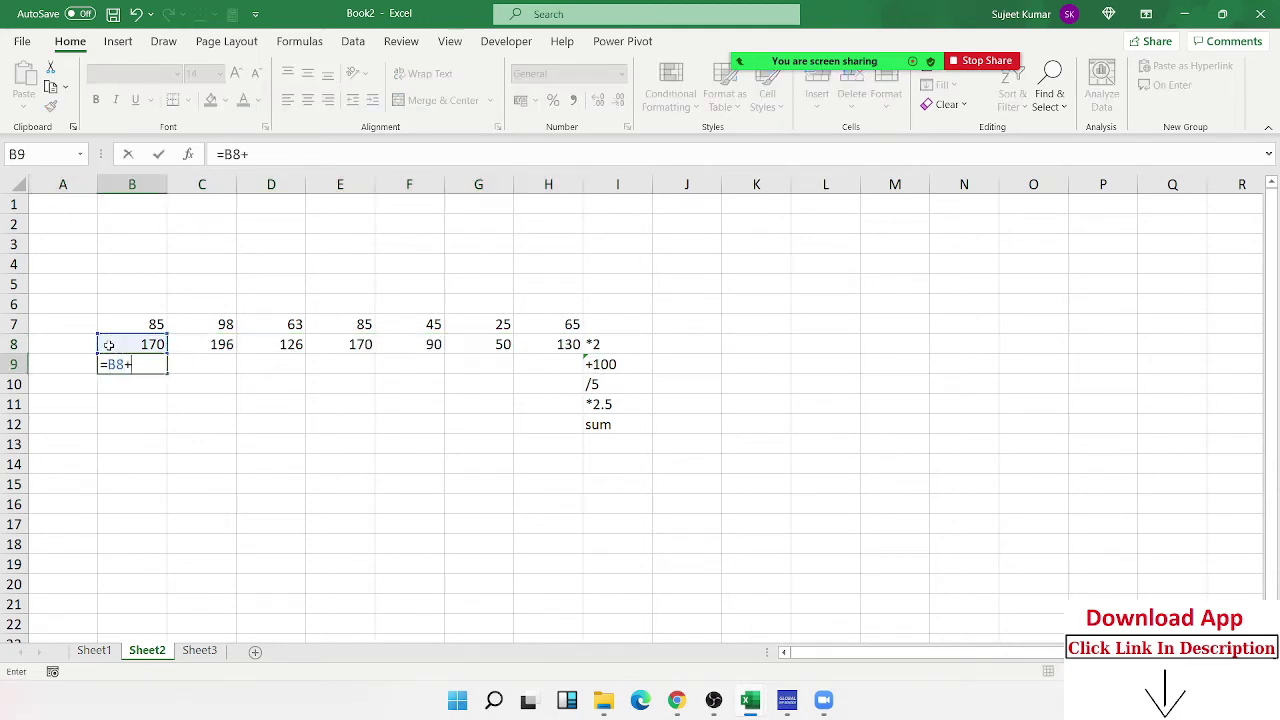
type("100")
key("Return")
key("Up")
key("shift+Right")
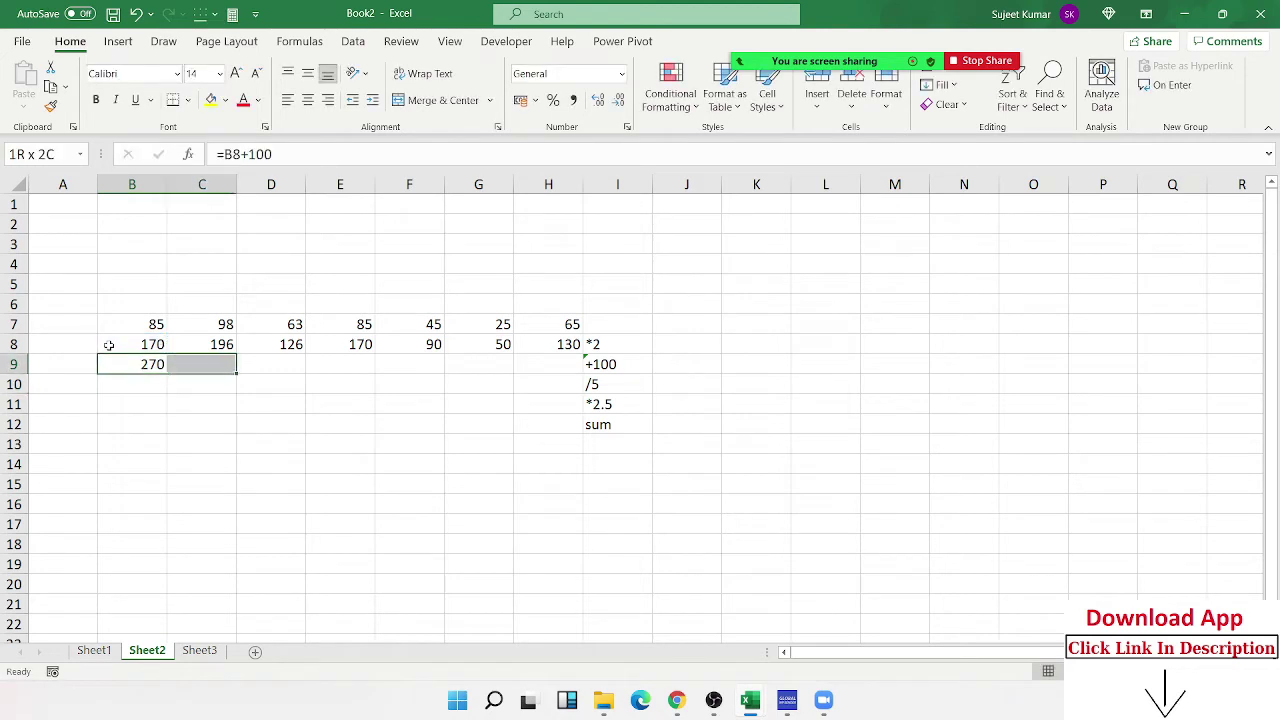
key("shift+Right")
key("shift+Right")
key("shift+Right")
key("shift+Right")
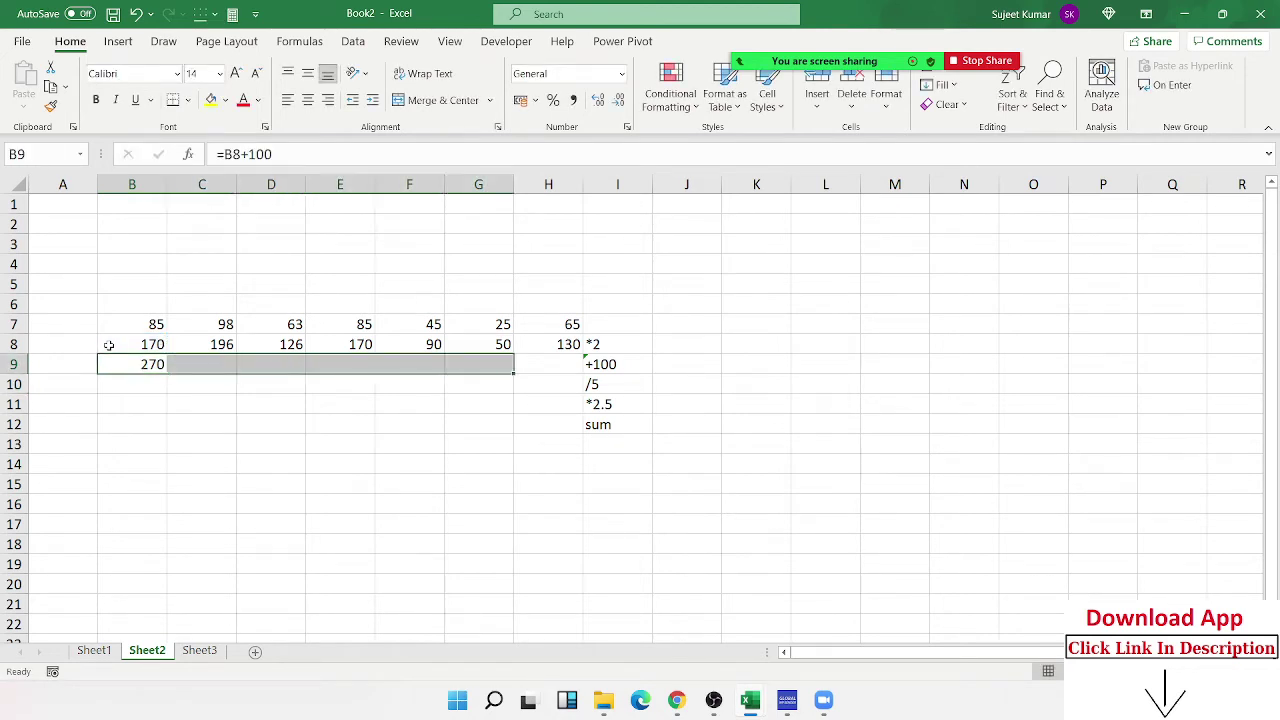
key("ctrl+r")
key("Down")
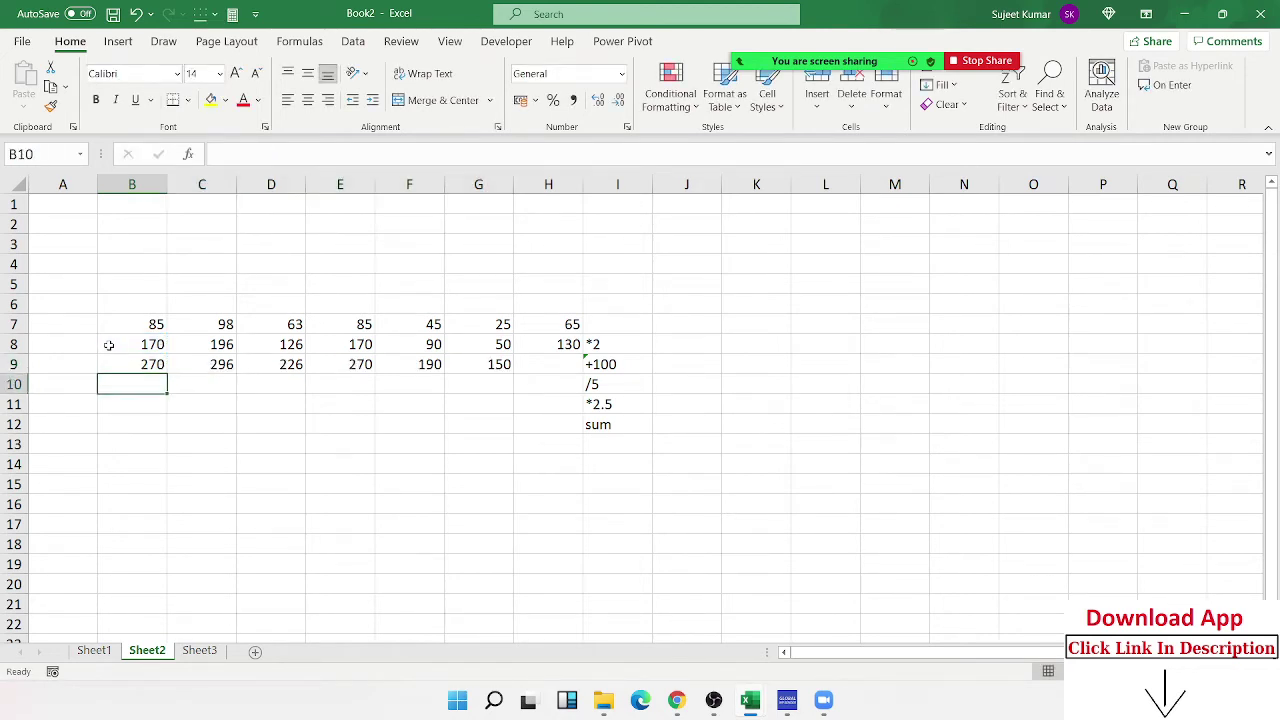
Divide row 9 by 5 across row 10 with =B9/5, starting at 54
type("=")
key("Up")
type("/5")
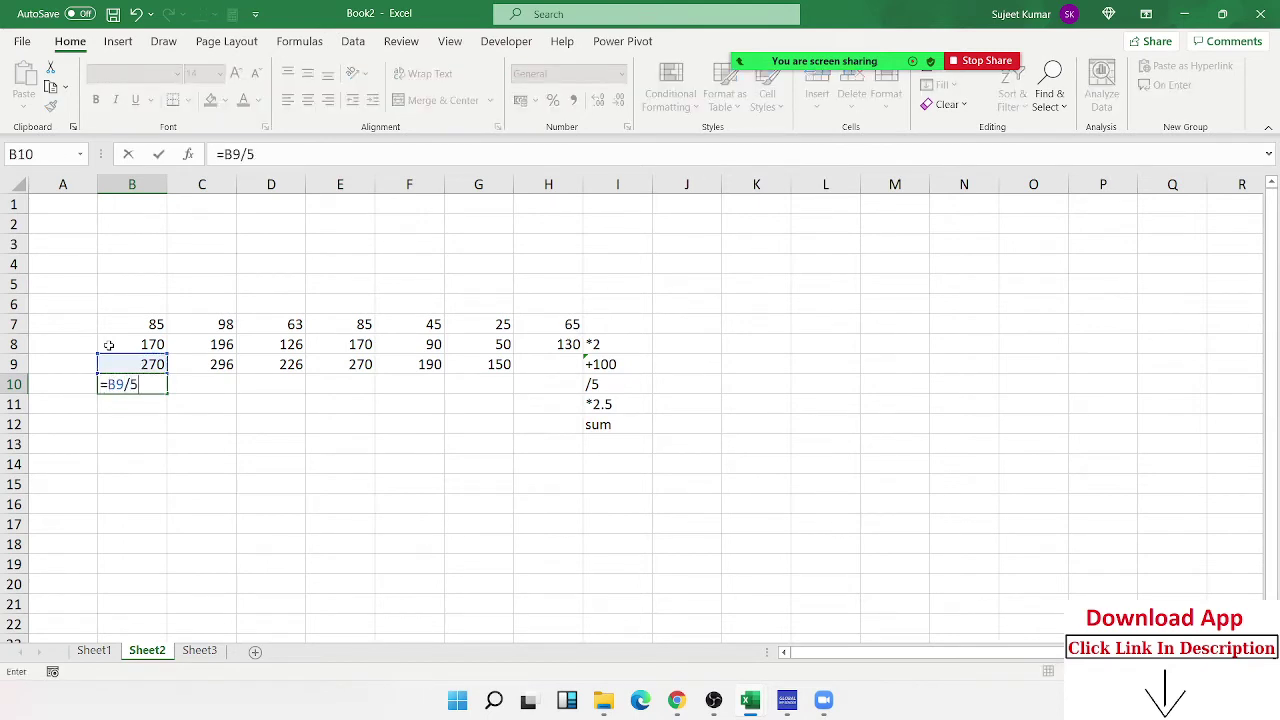
key("Return")
key("Up")
key("shift+Right")
key("shift+Right")
key("shift+Right")
key("shift+Right")
key("shift+Right")
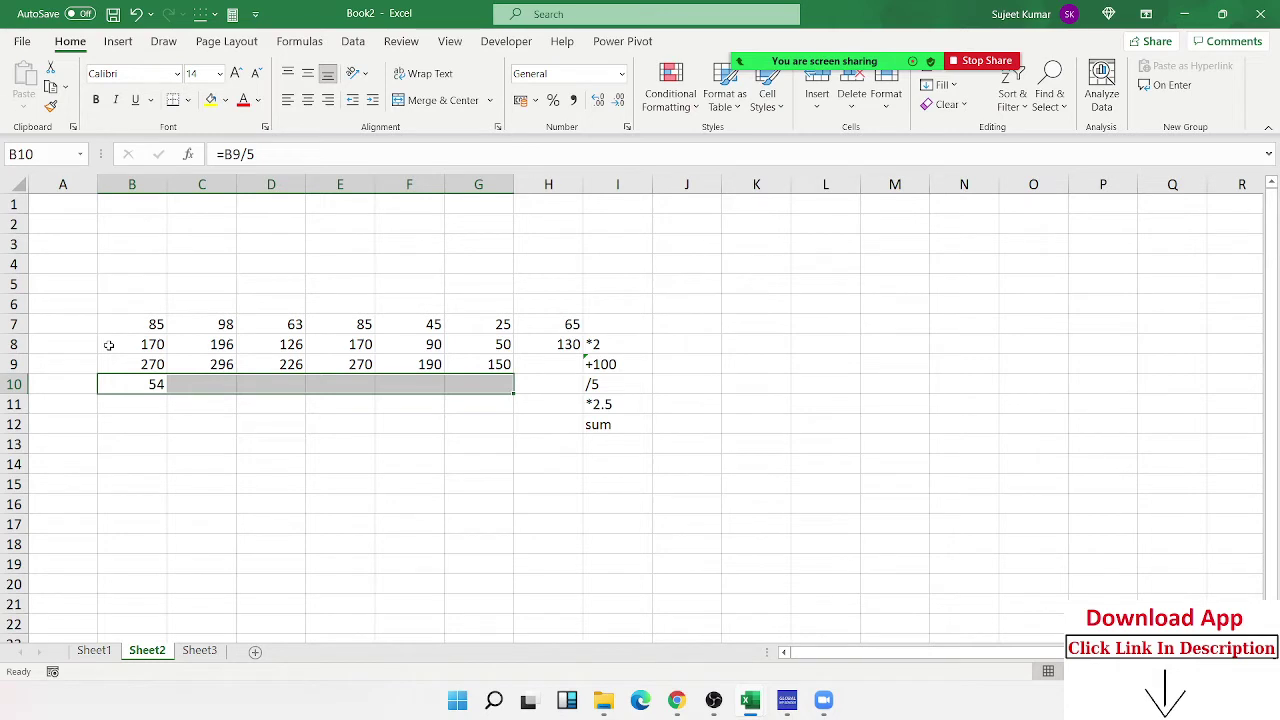
key("ctrl+r")
key("Down")
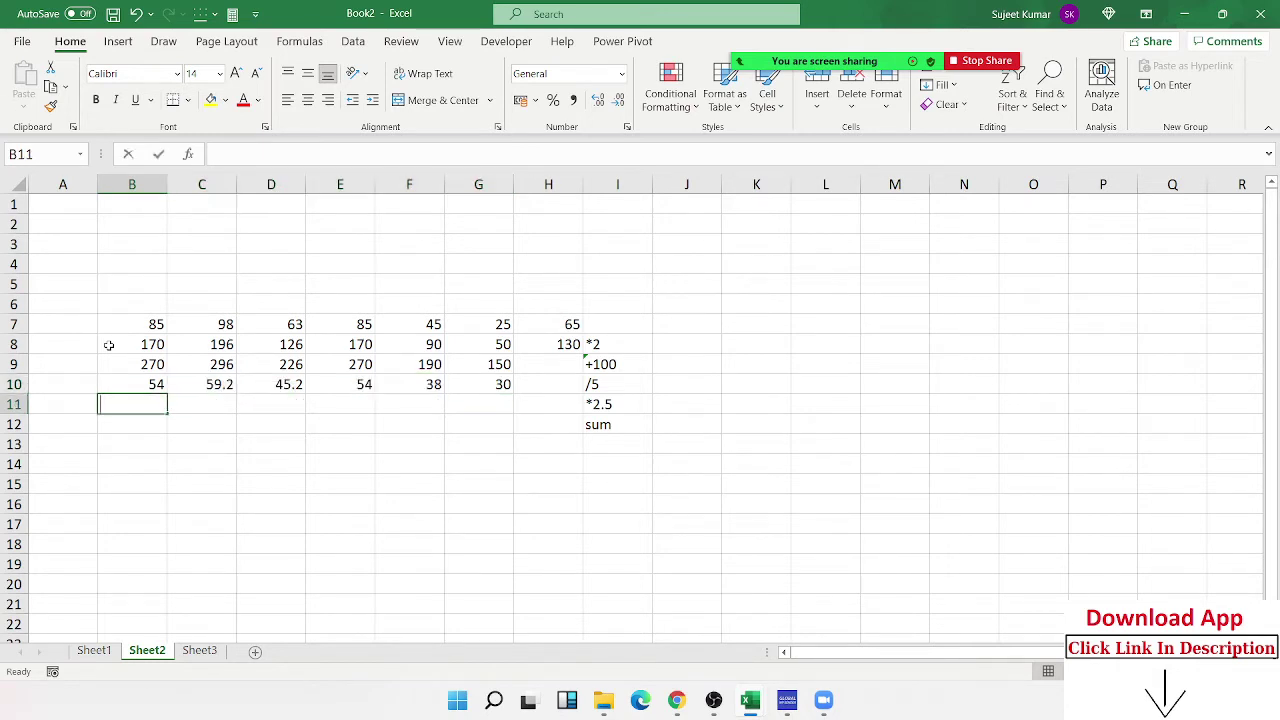
Multiply row 10 by 2.5 across B11:G11 with =+B10*2.5, giving 135 to 75
type("+")
key("Up")
type("*2")
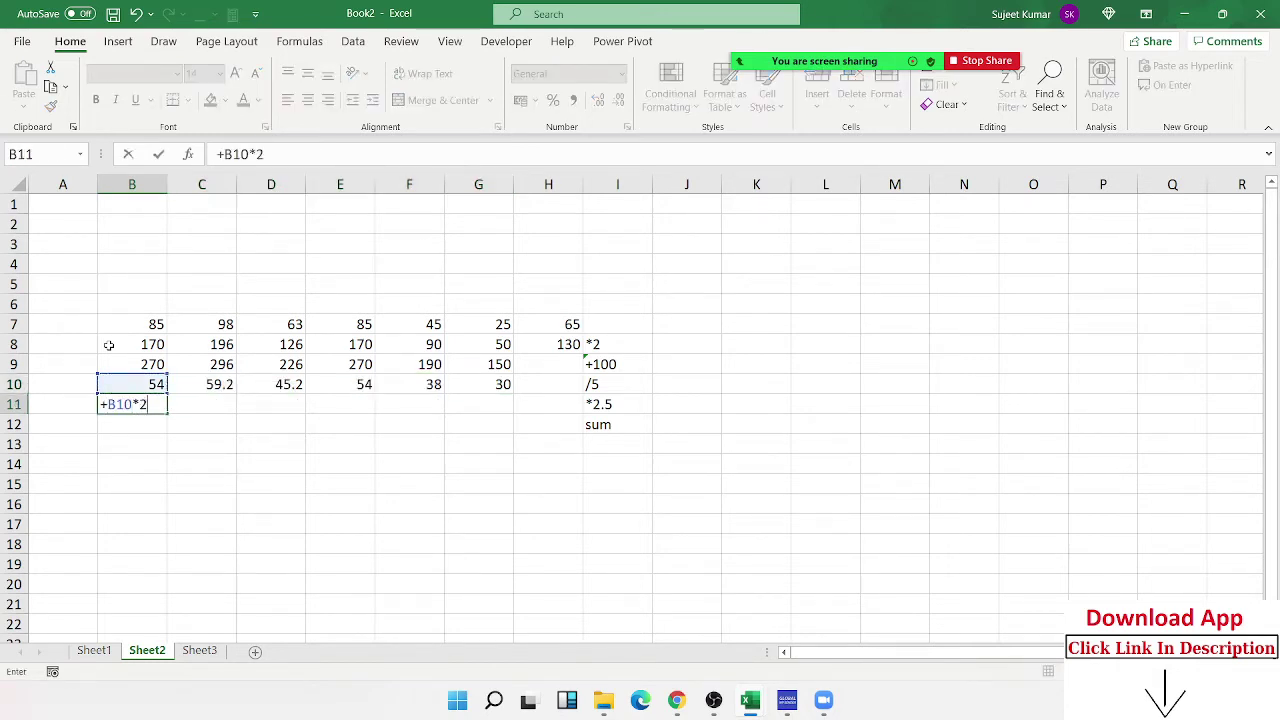
type(".5")
key("ctrl+Return")
key("shift+Right")
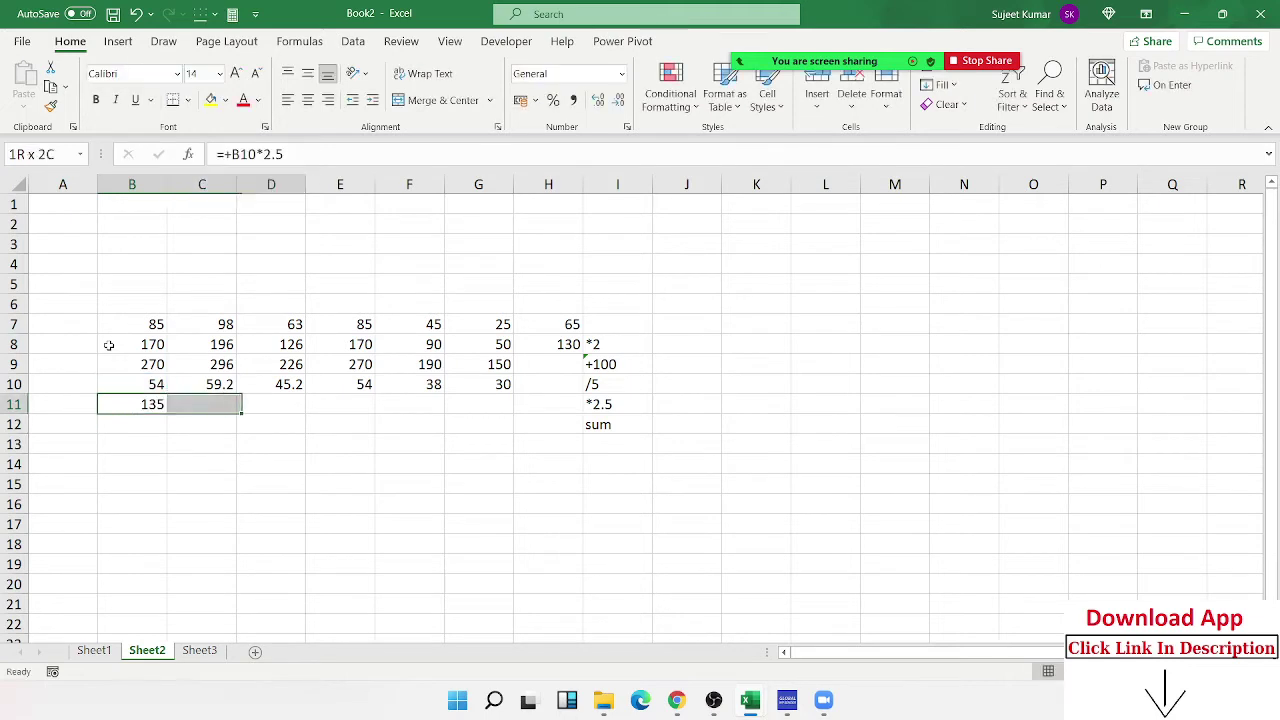
key("shift+Right")
key("shift+Right")
key("shift+Right")
key("shift+Right")
key("ctrl+r")
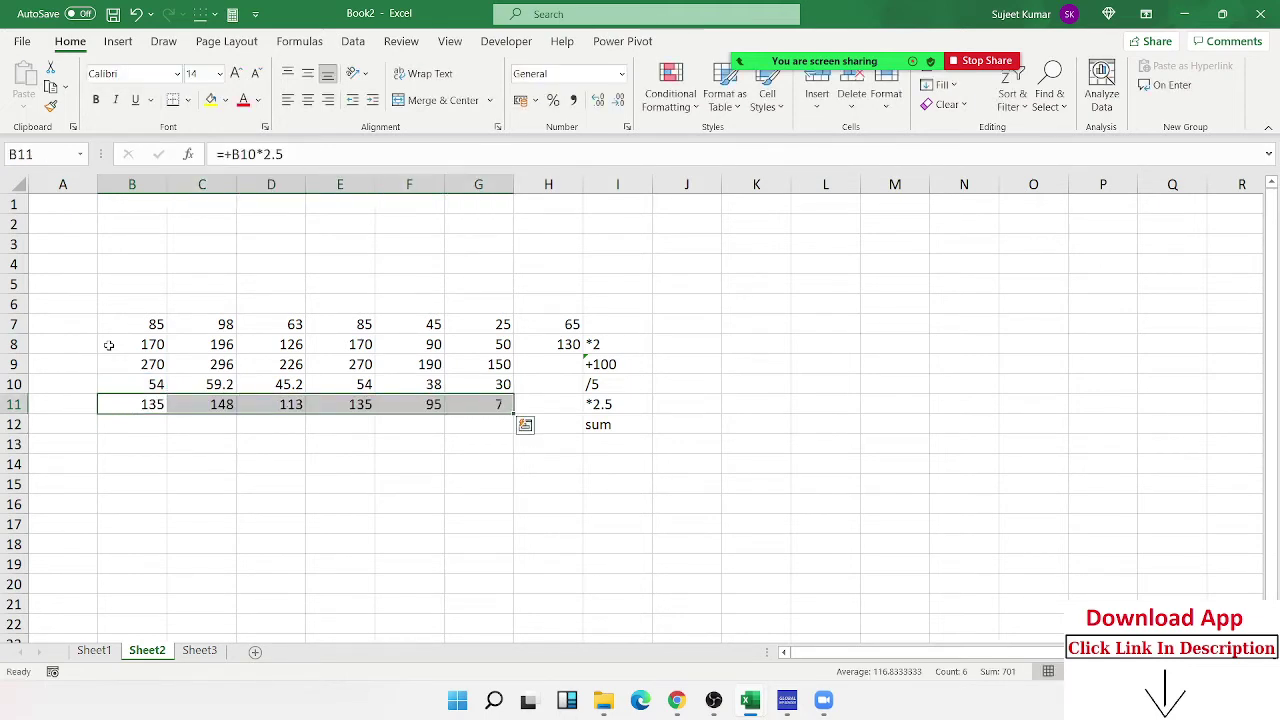
key("Down")
key("Right")
key("Right")
key("Right")
key("Right")
key("Right")
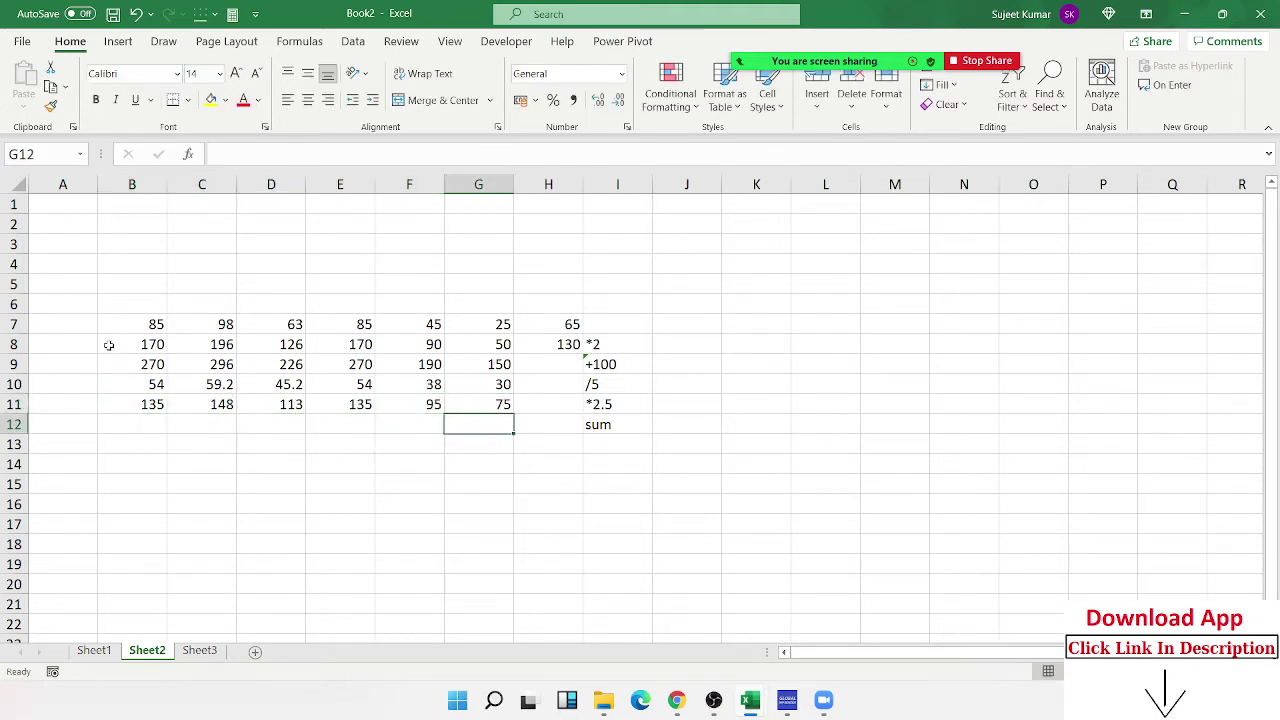
Total B11:G11 in G12 with =SUM, showing 701
type("=SUM(")
key("Up")
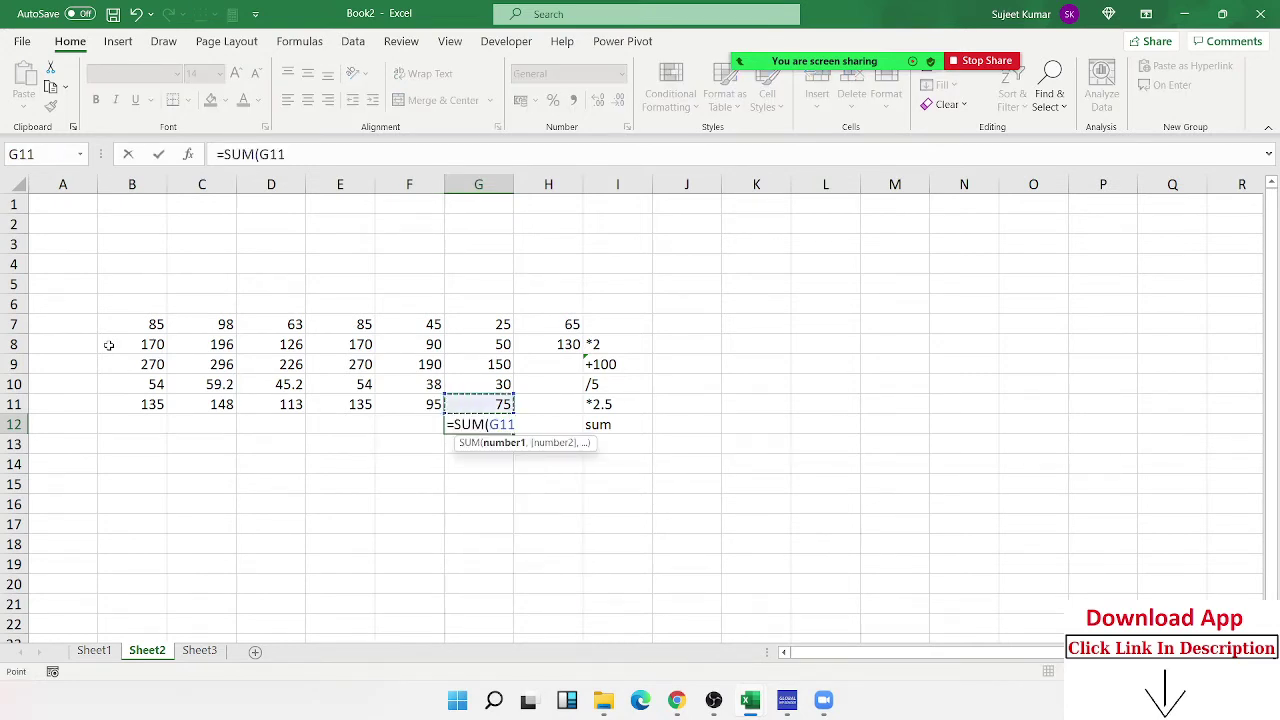
key("shift+Left")
key("shift+Left")
key("shift+Left")
key("shift+Left")
key("shift+Left")
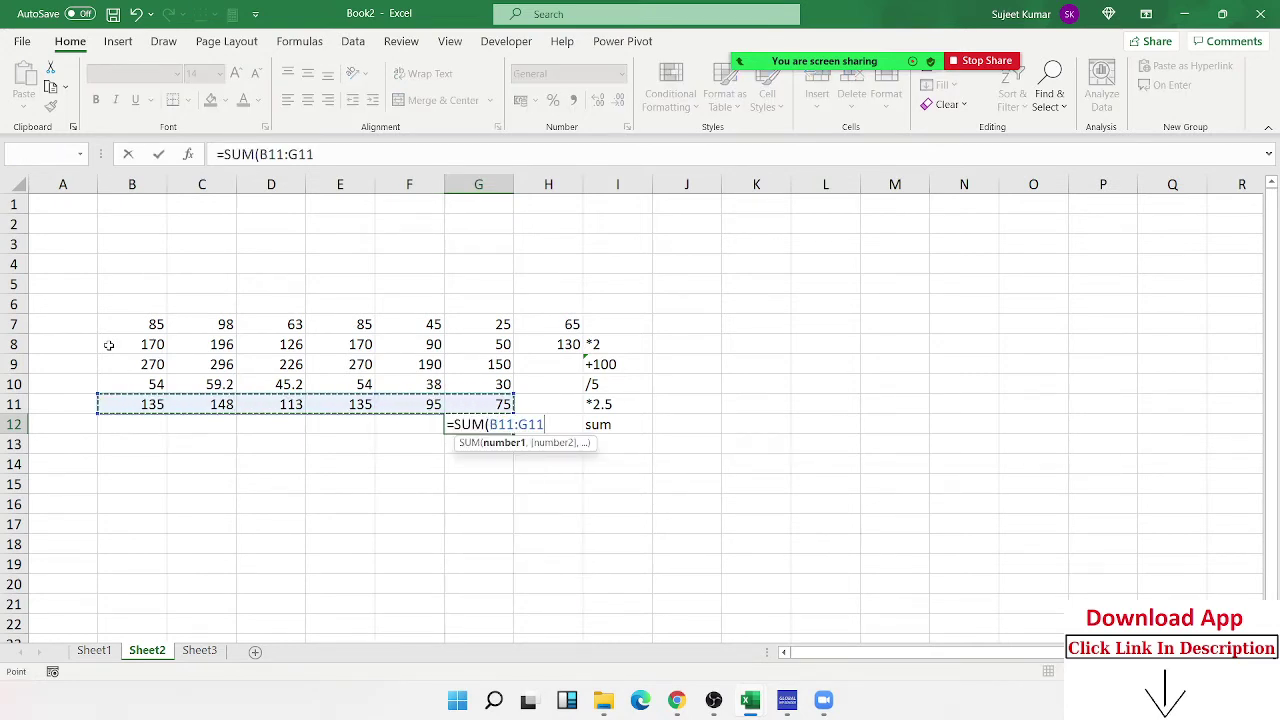
key("Return")
key("Up")
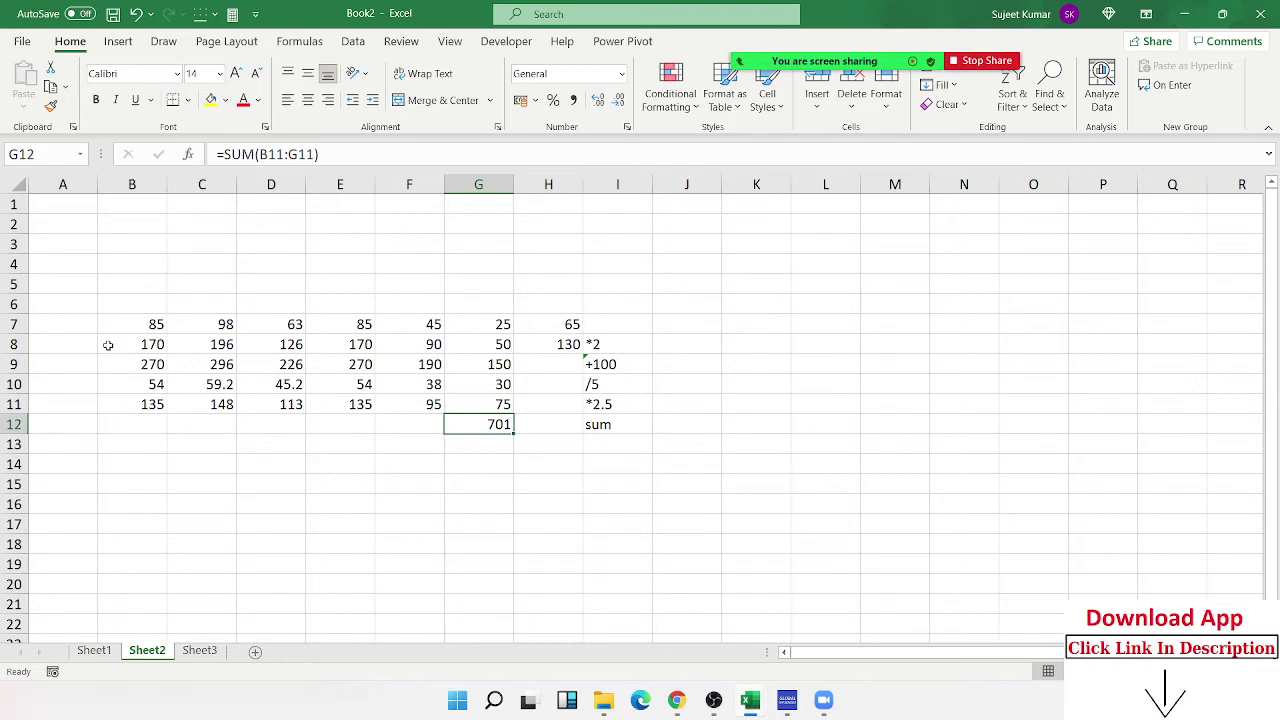
Allow a meeting participant to record local files from the participants list
left_click(740, 35)
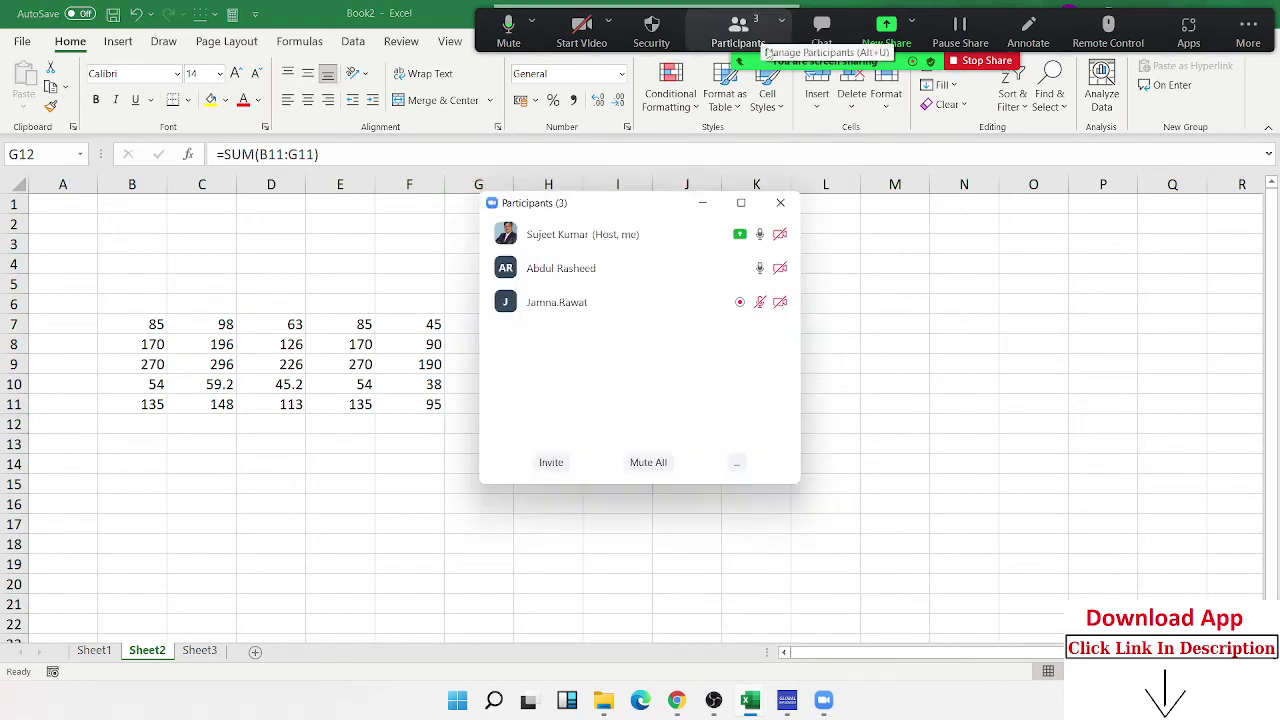
left_click(762, 268)
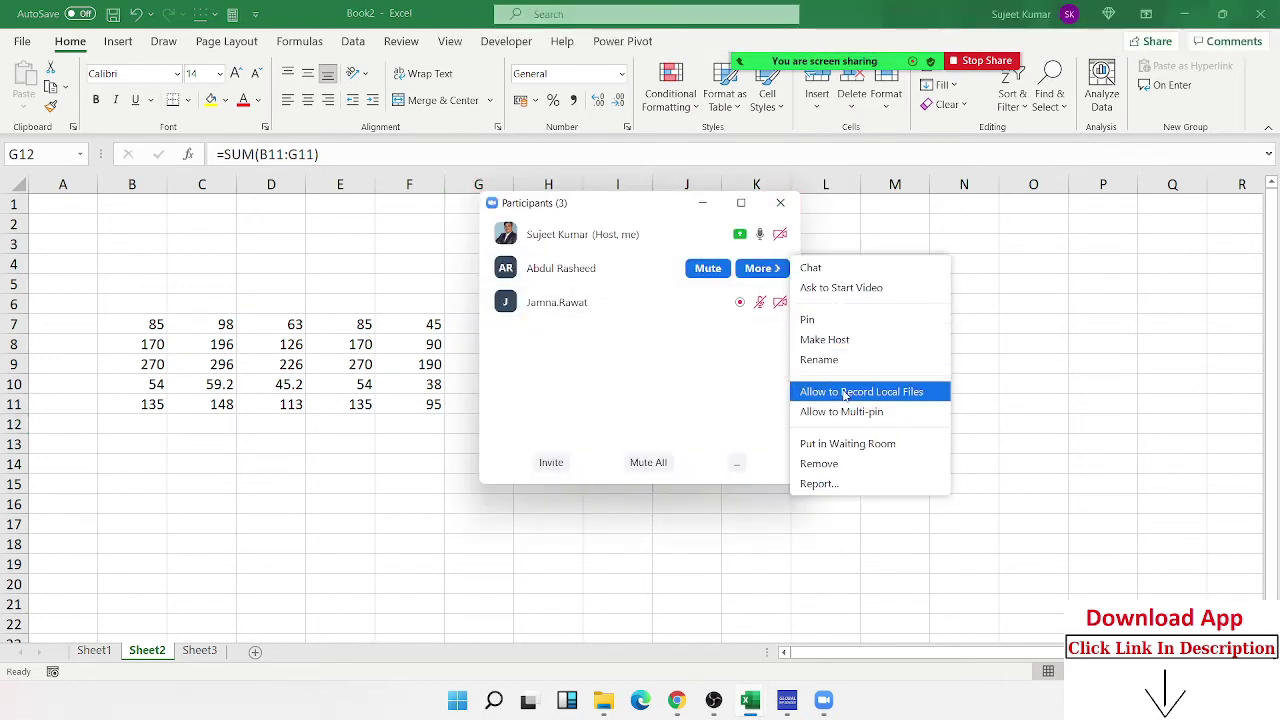
left_click(845, 392)
left_click(780, 203)
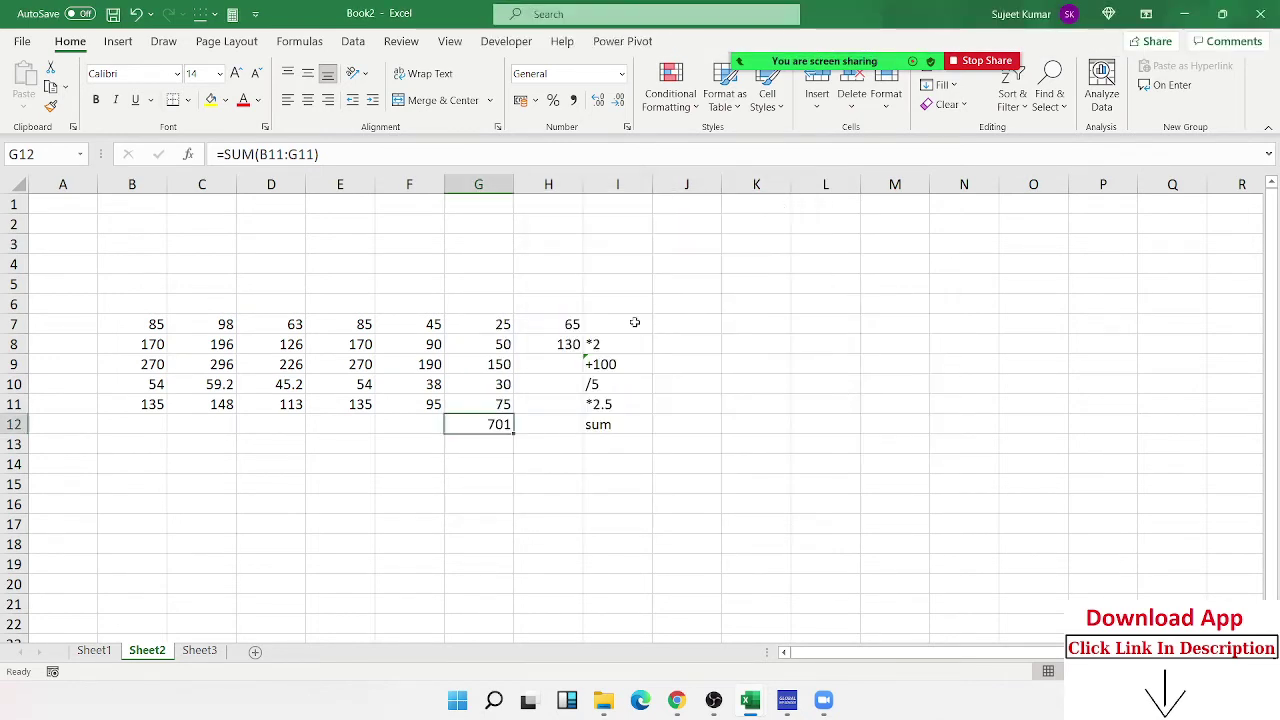
Draft =SUM(B7:H7*2+100/5*2.5) in I7
left_click(634, 322)
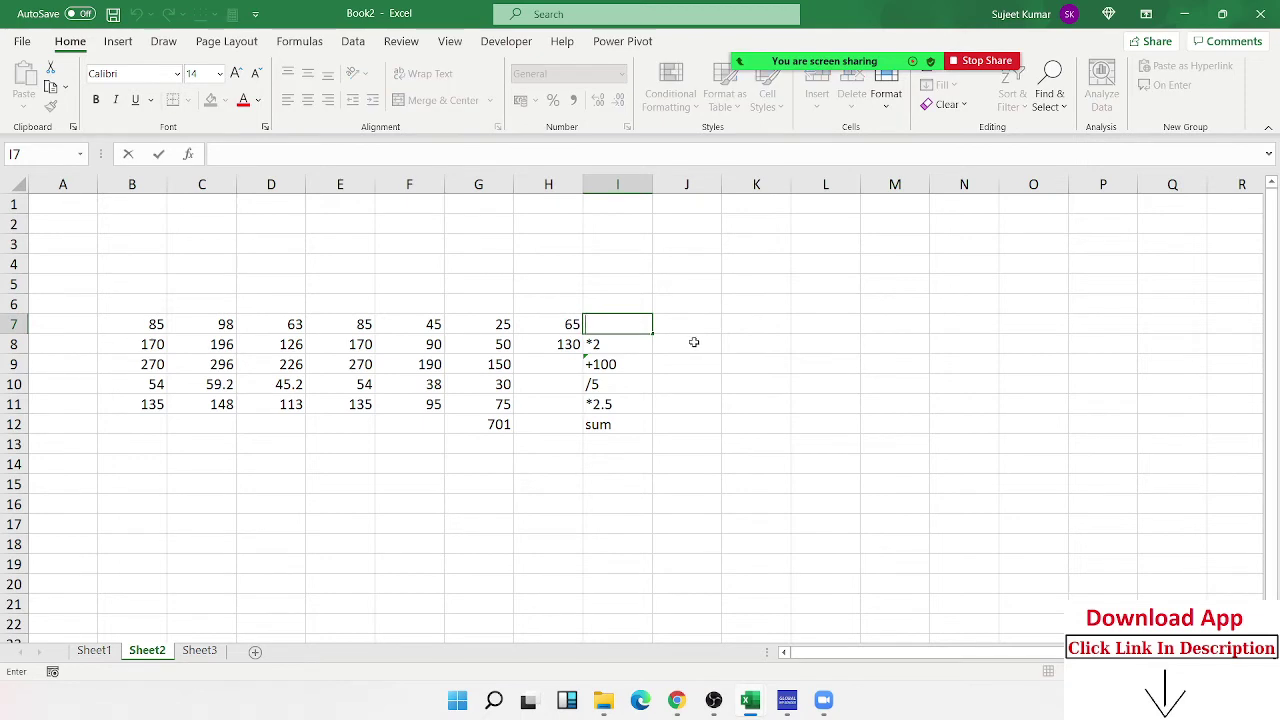
type("=SUM(")
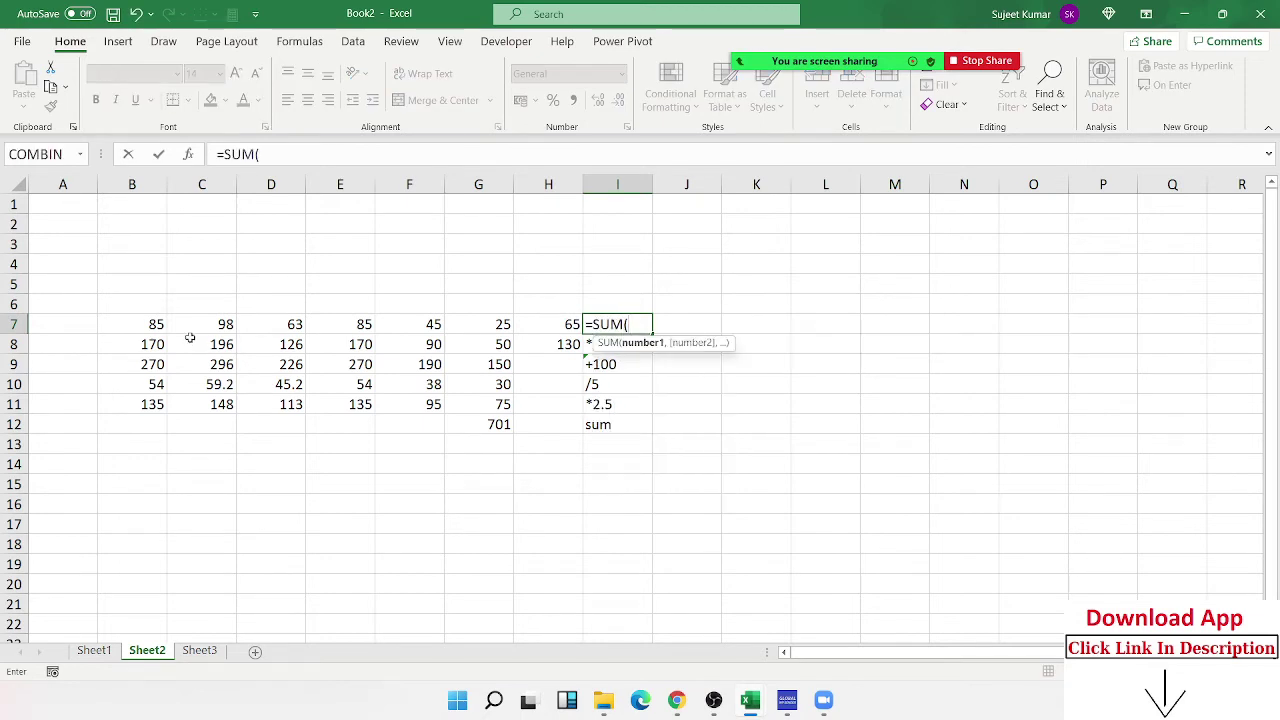
left_click_drag(150, 322, 521, 324)
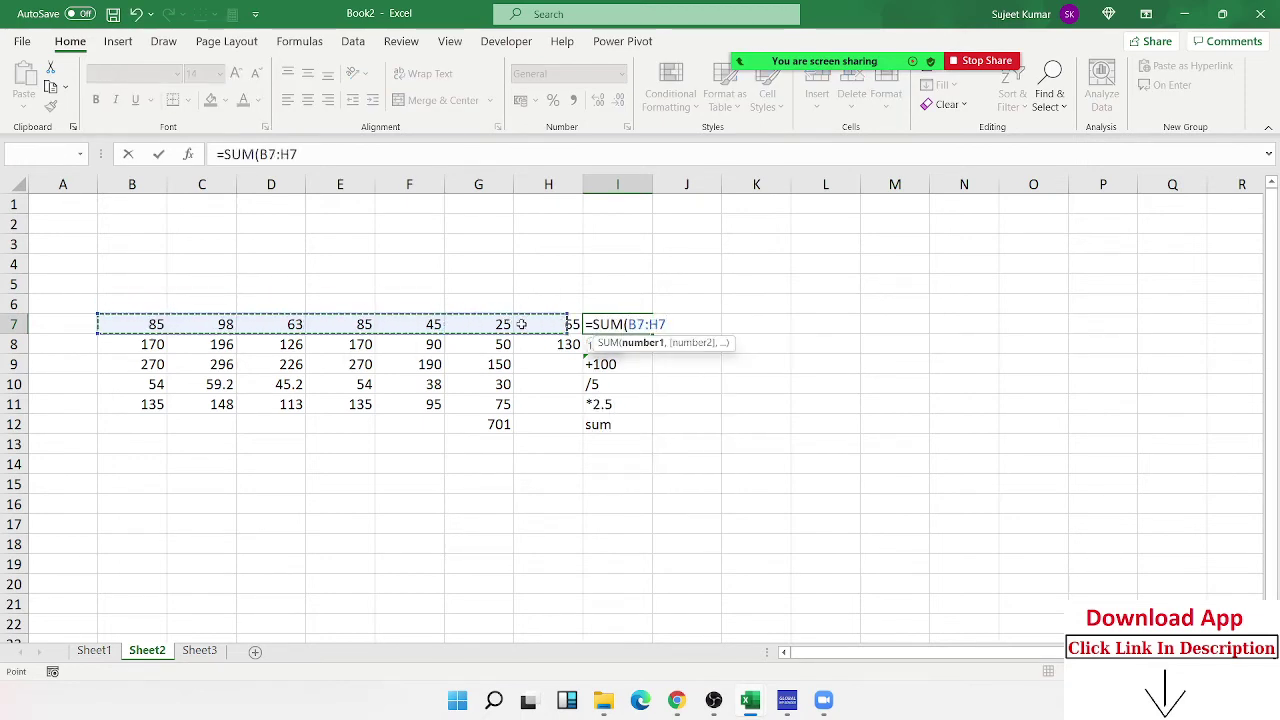
type("*")
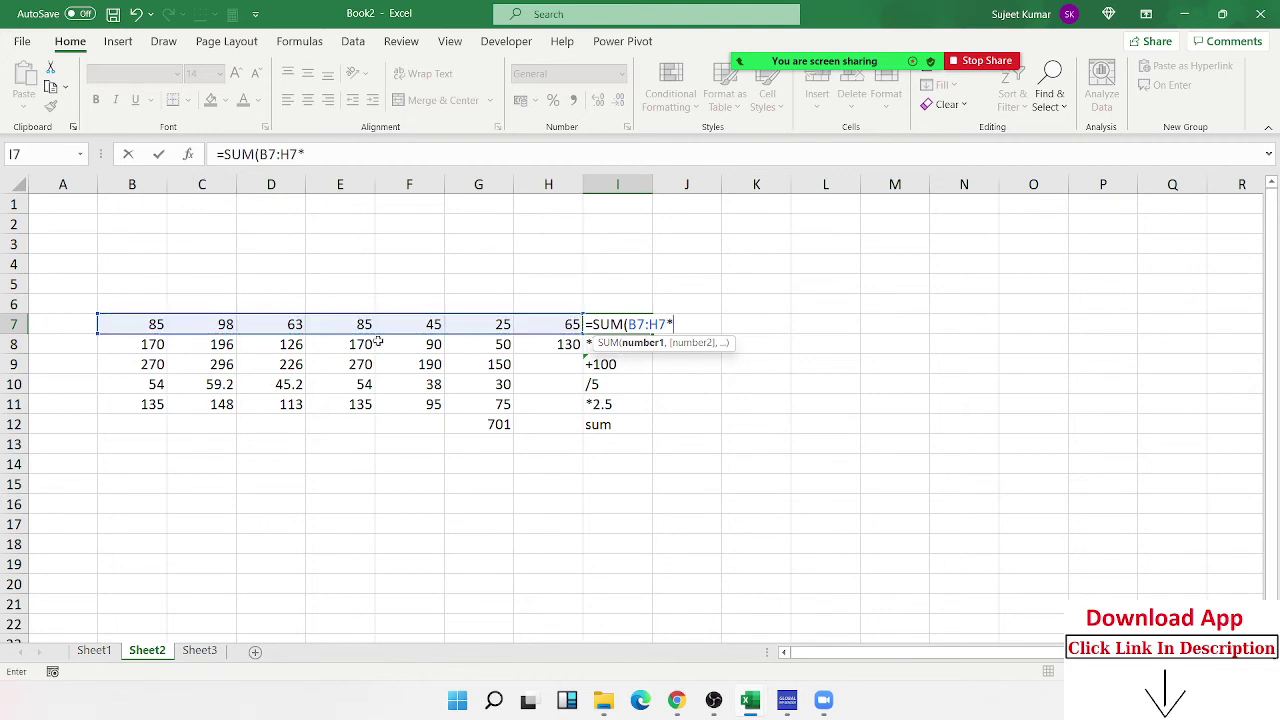
type("2+1")
type("00/5*")
type("2")
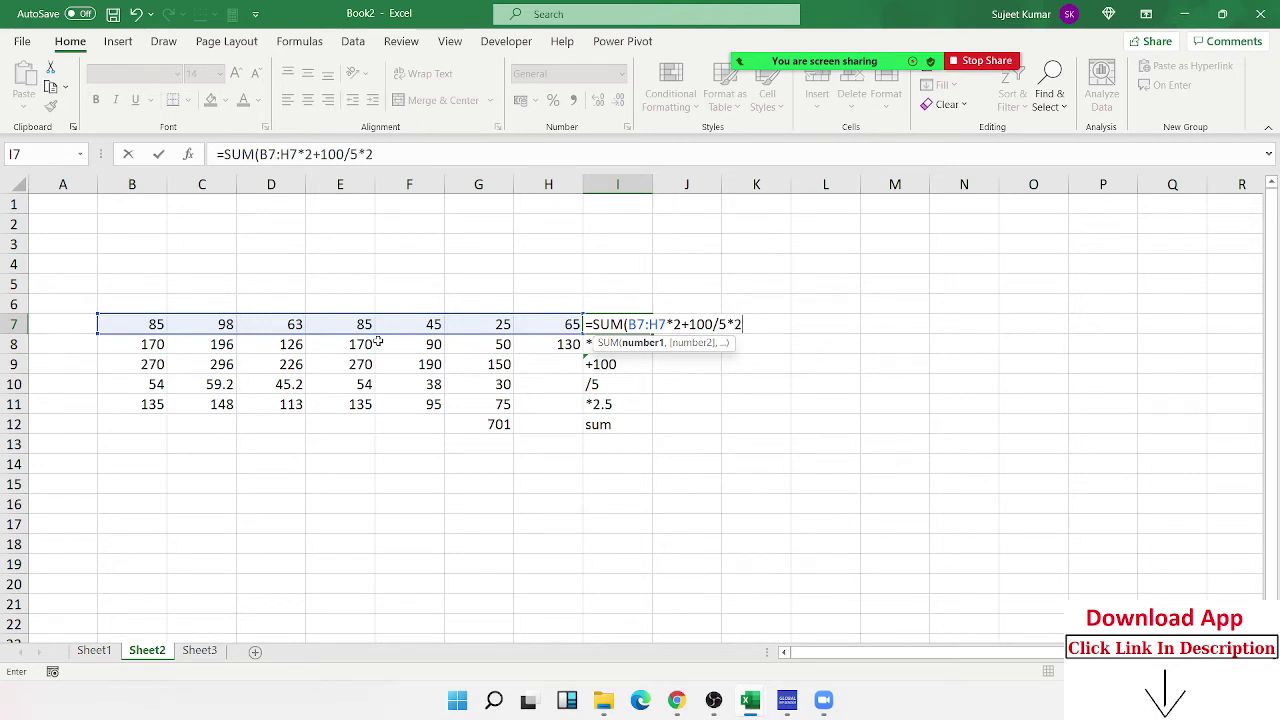
type(".5)")
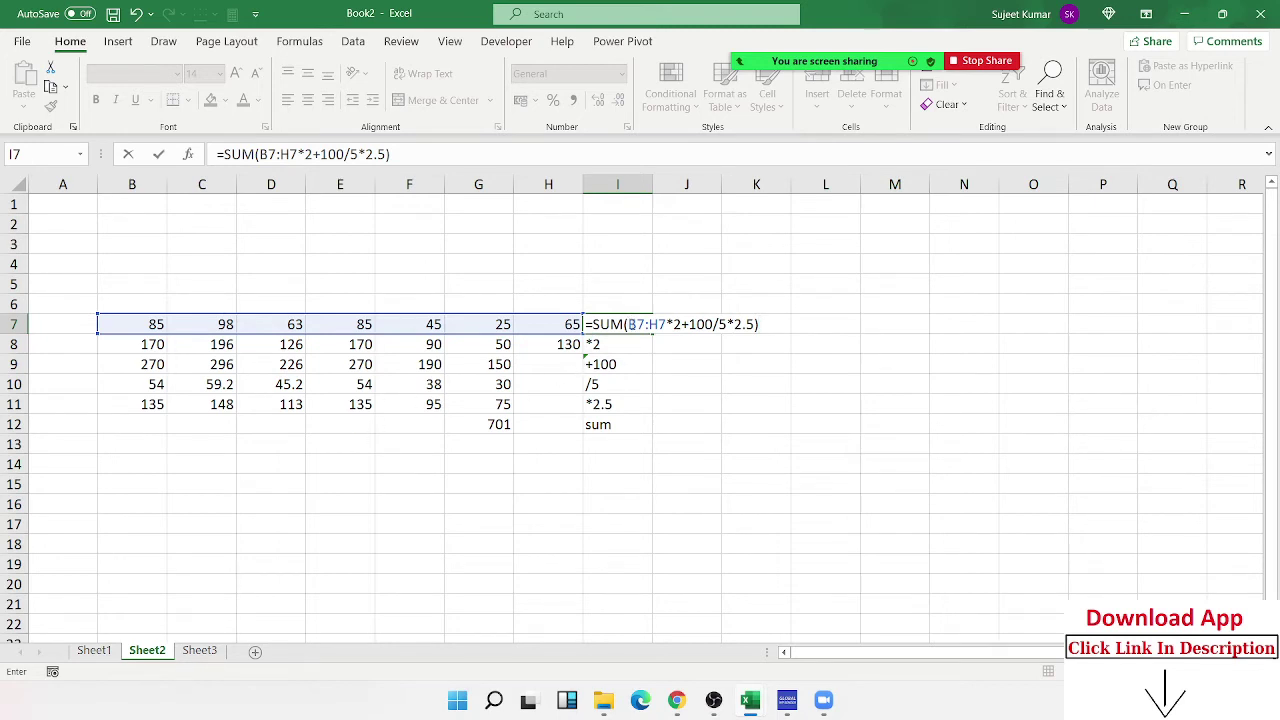
Add parentheses so the formula reads =SUM((((B7:H7*2)+100)/5)*2.5)
left_click(628, 324)
type("(")
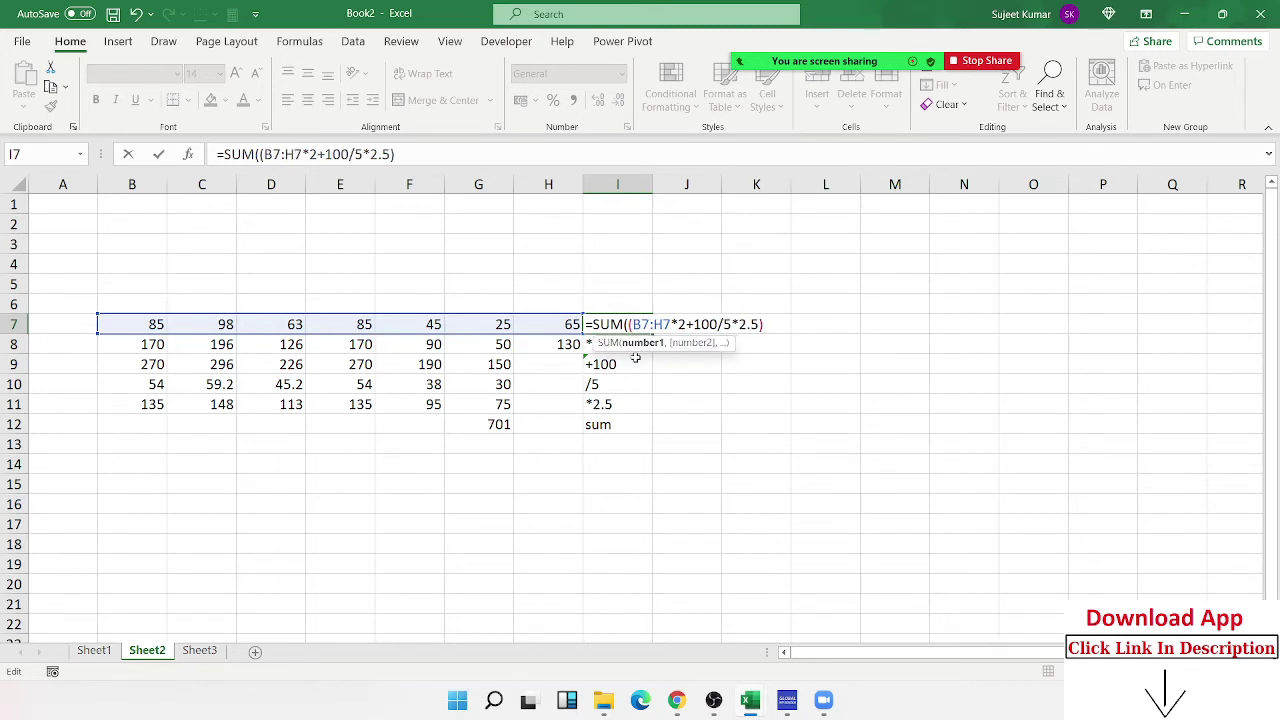
left_click(686, 324)
type(")")
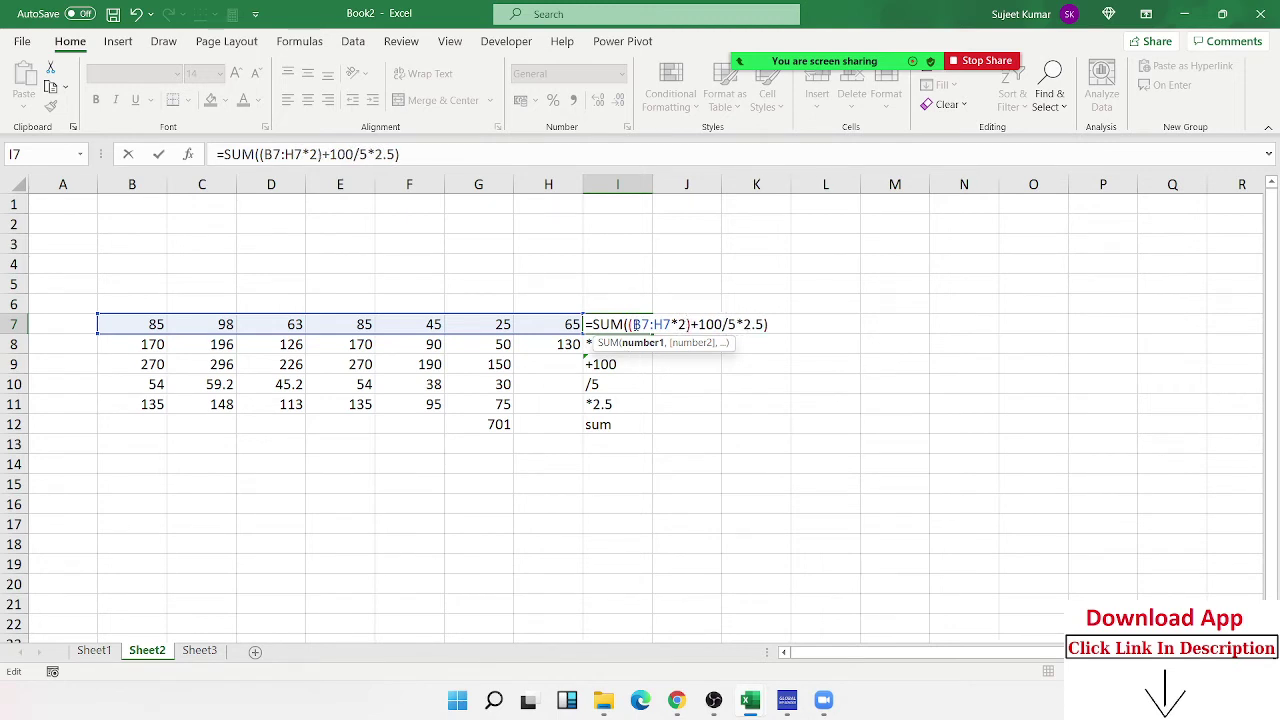
left_click(634, 324)
type("(")
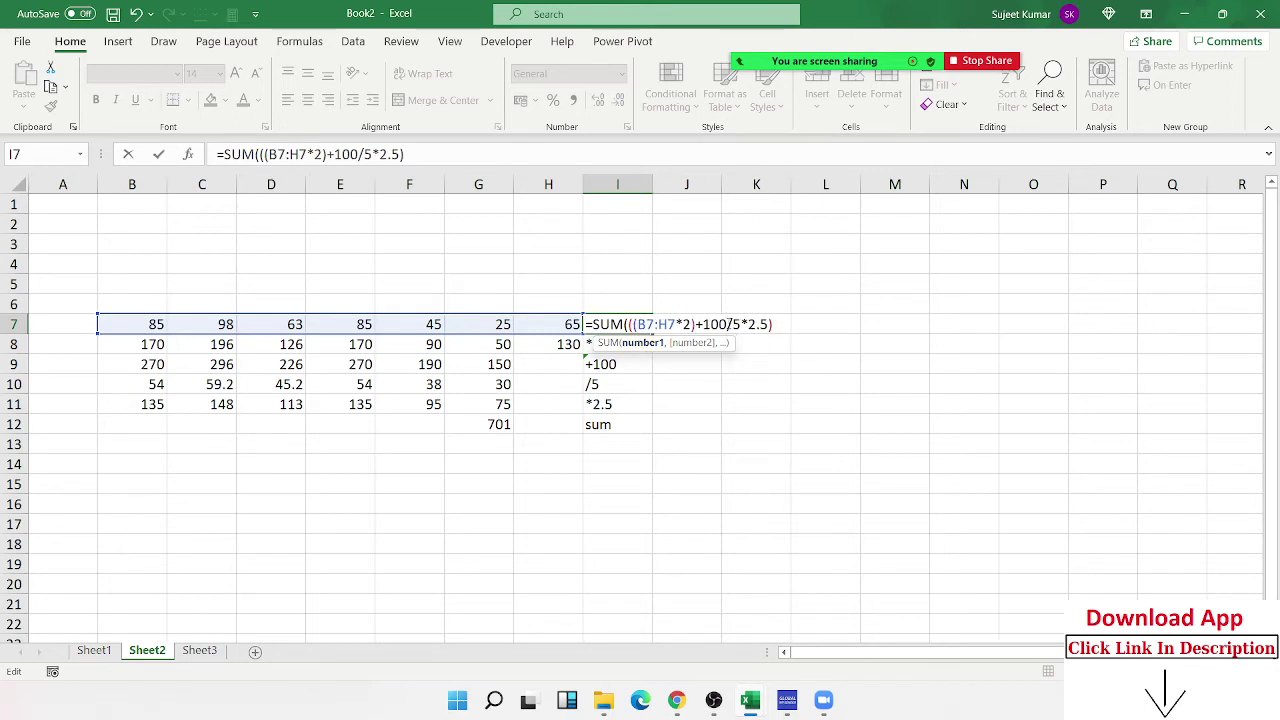
type(")")
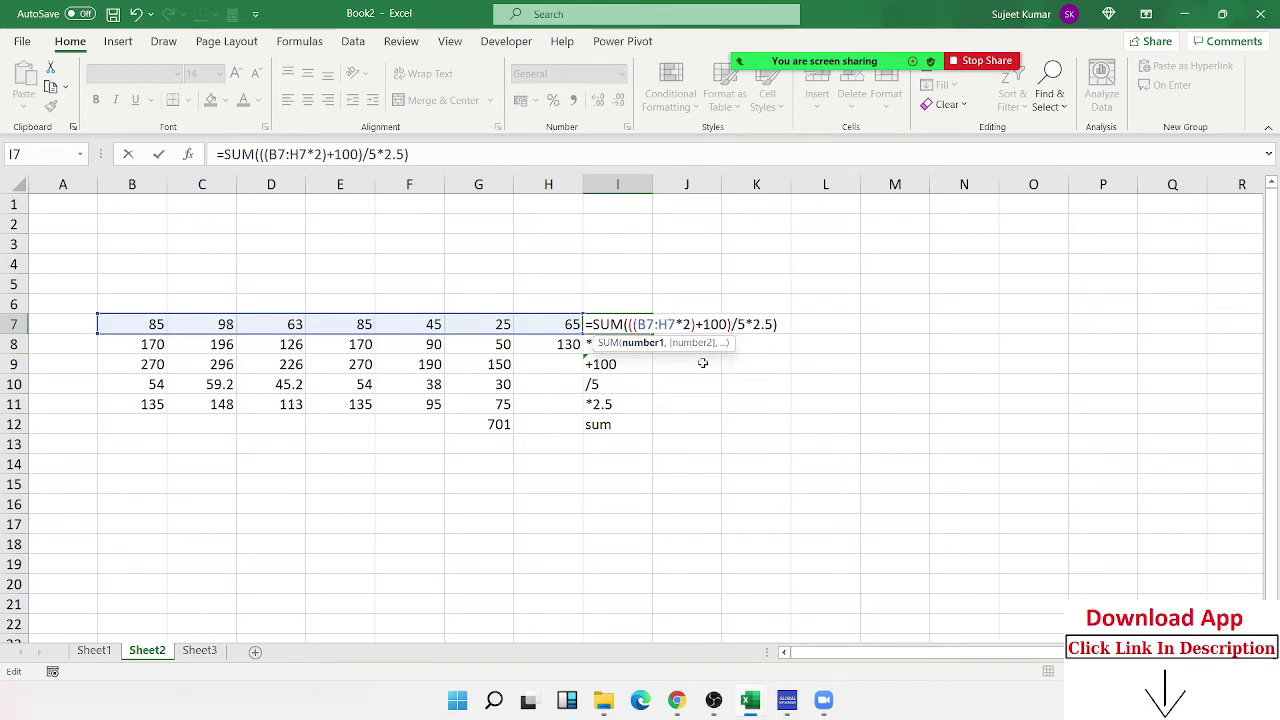
left_click(634, 324)
type("(")
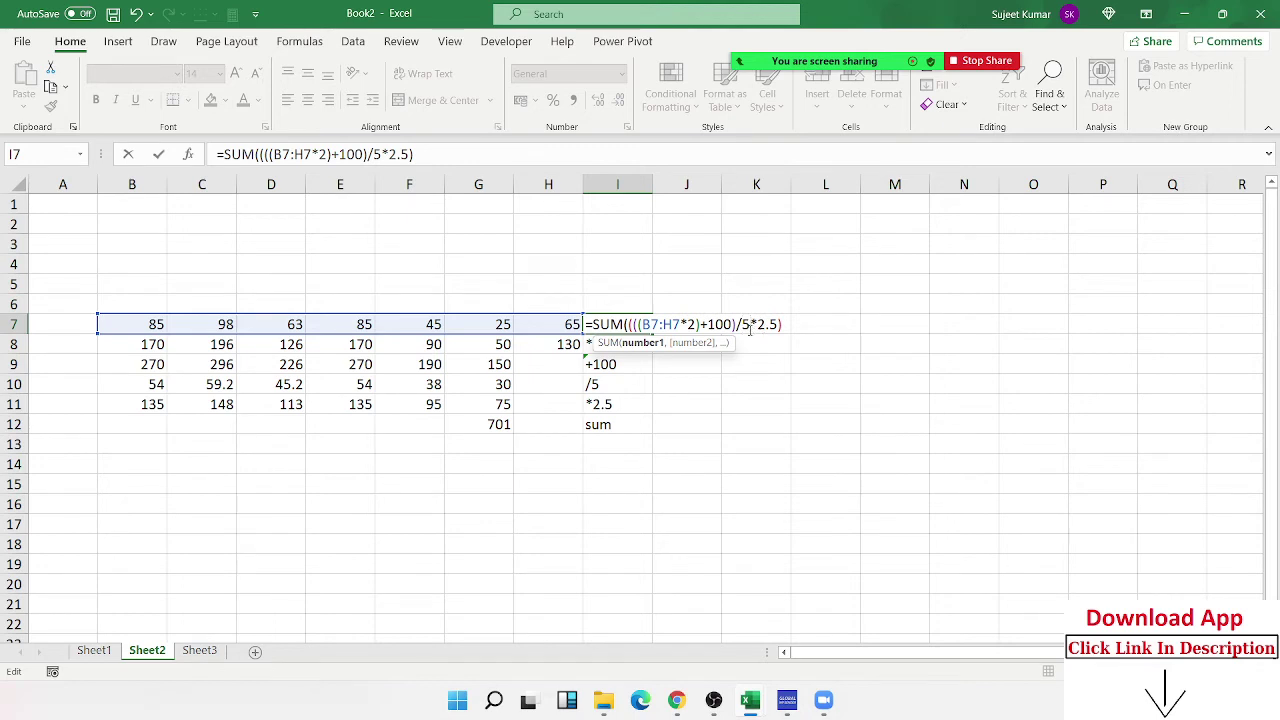
left_click(749, 324)
type(")")
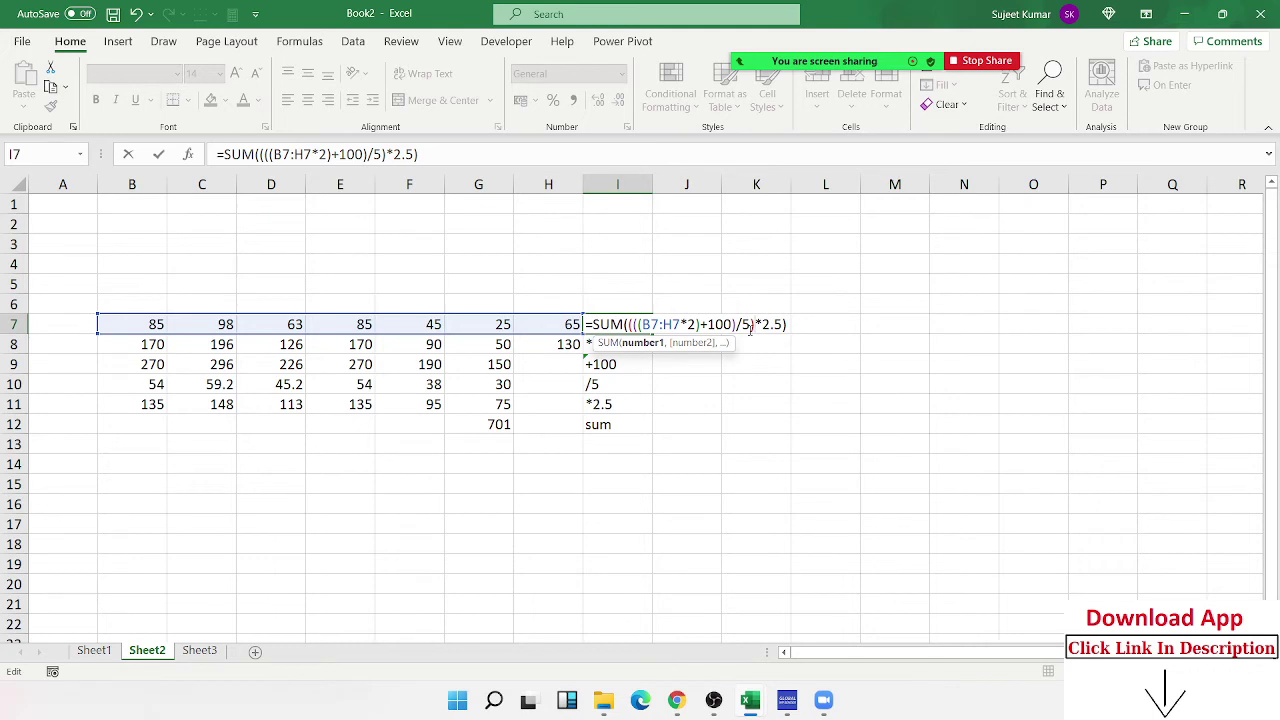
Commit I7's nested formula with Ctrl+Shift+Enter so it returns 816, then reconfirm it
key("Return")
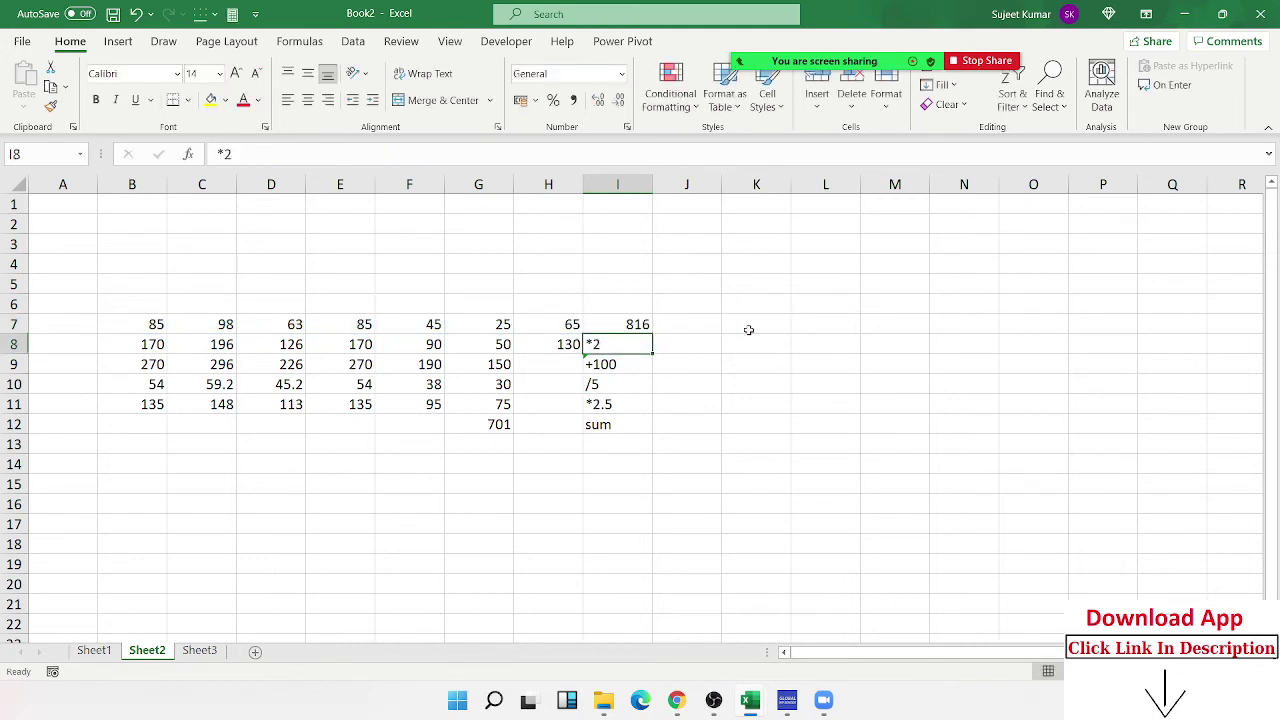
key("Up")
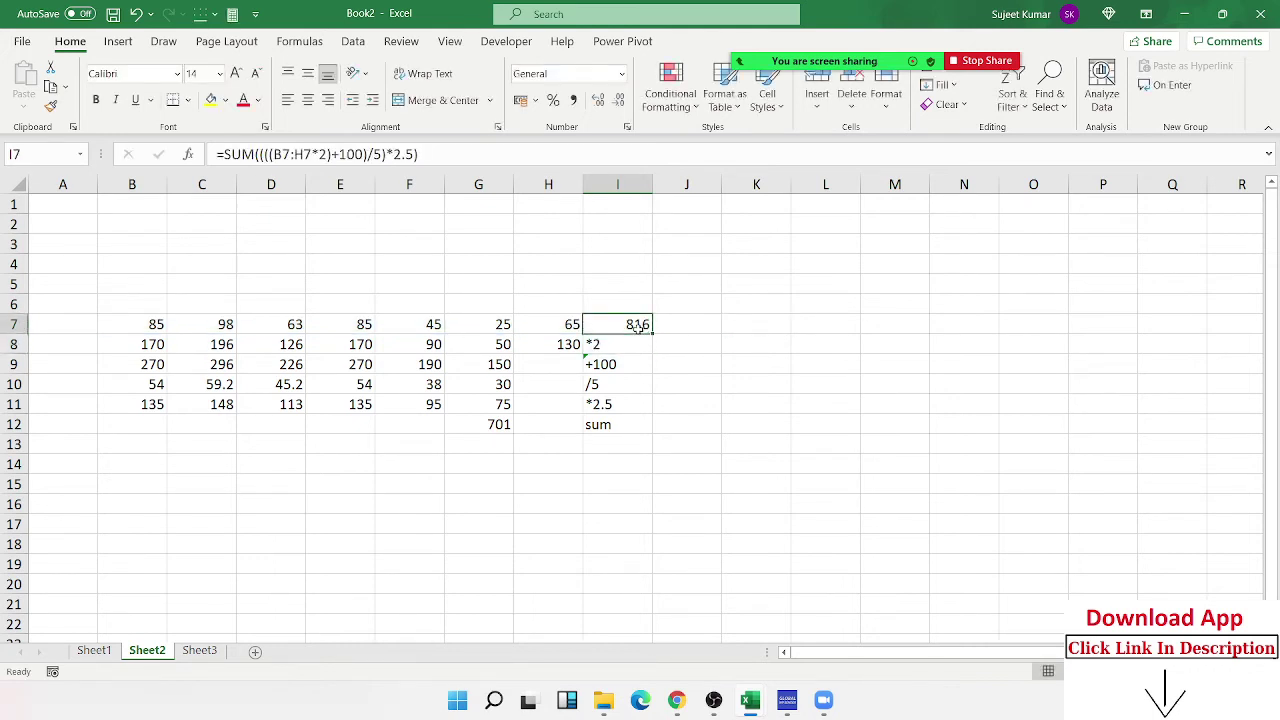
double_click(637, 328)
key("ctrl+shift+Return")
double_click(637, 324)
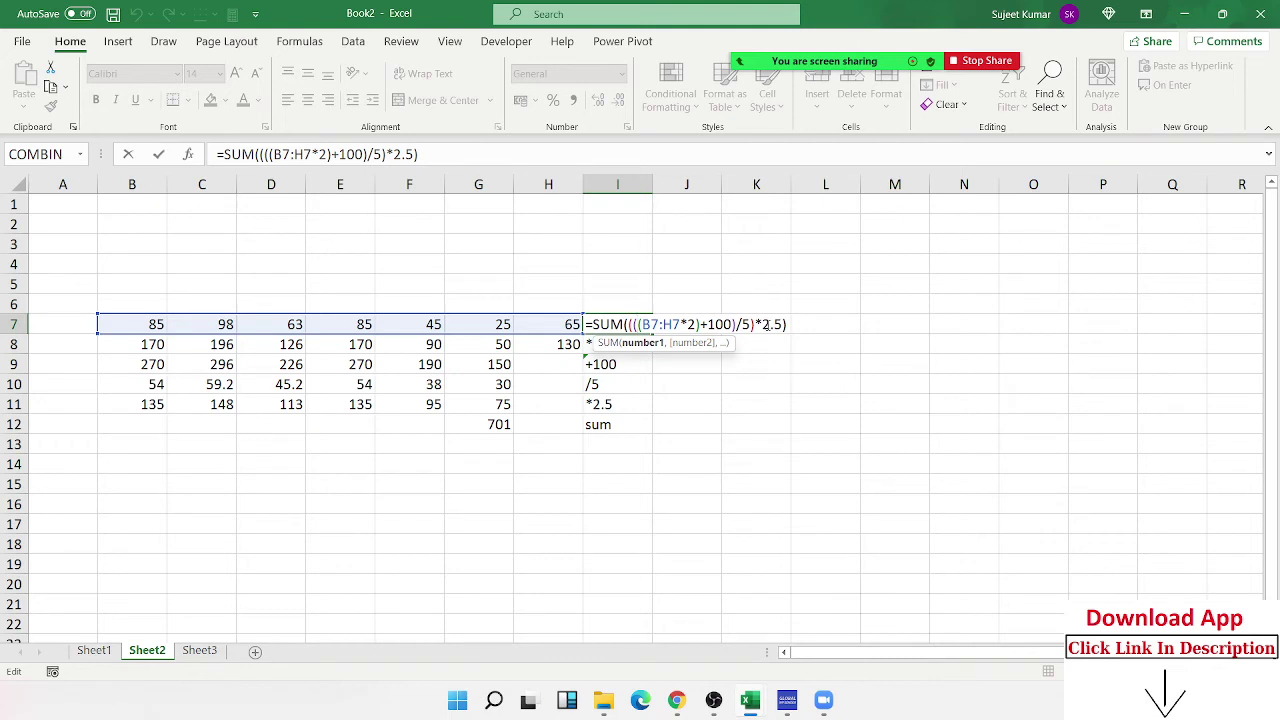
key("Return")
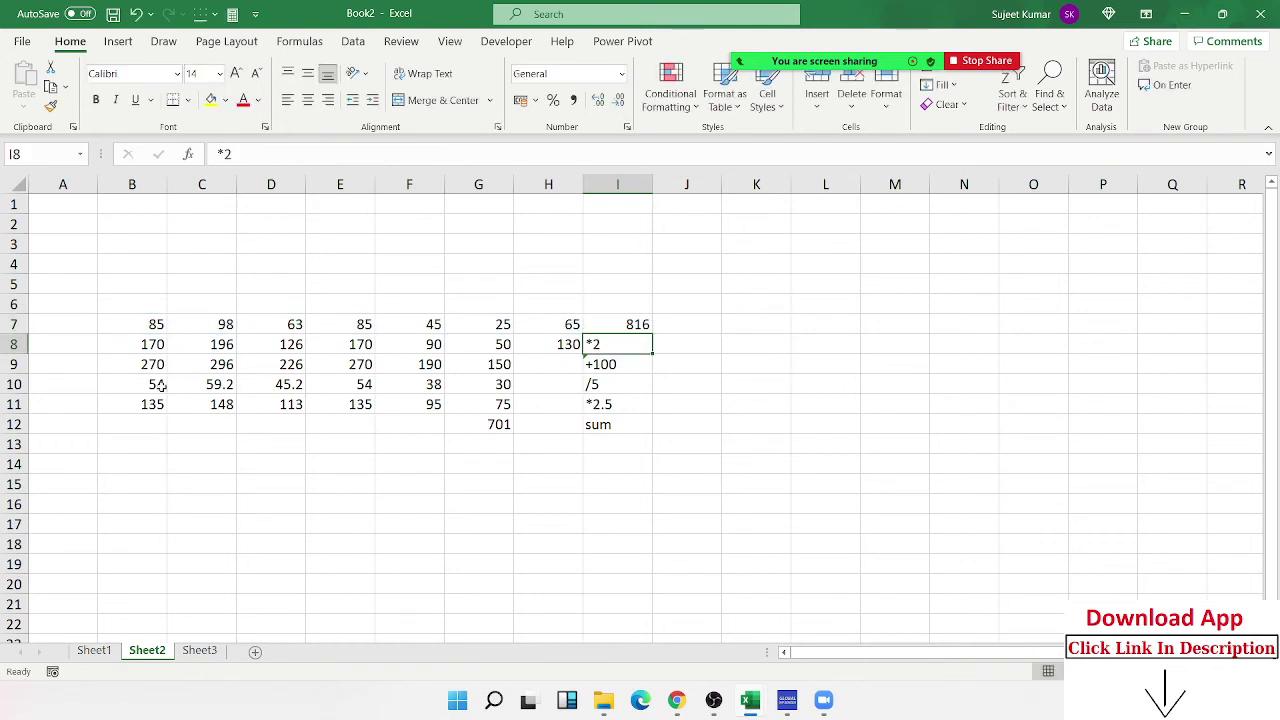
Inspect the step formulas in B8 through B11
left_click(150, 352)
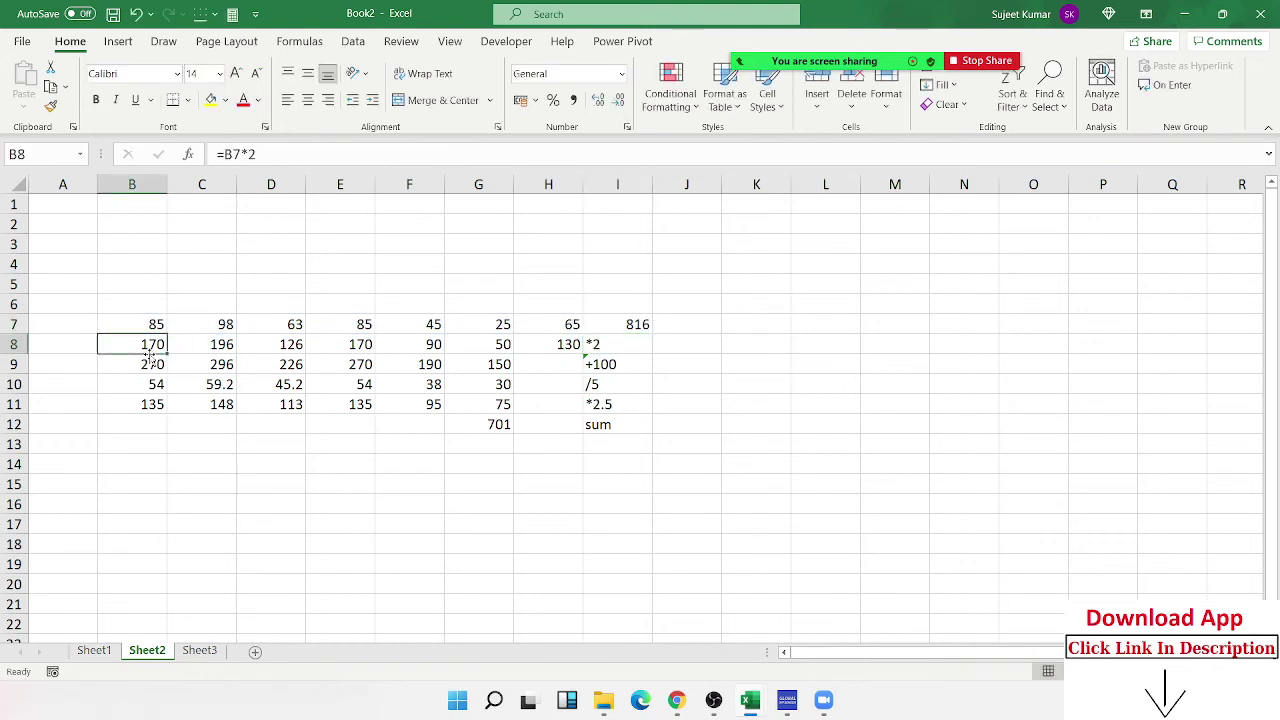
left_click(149, 356)
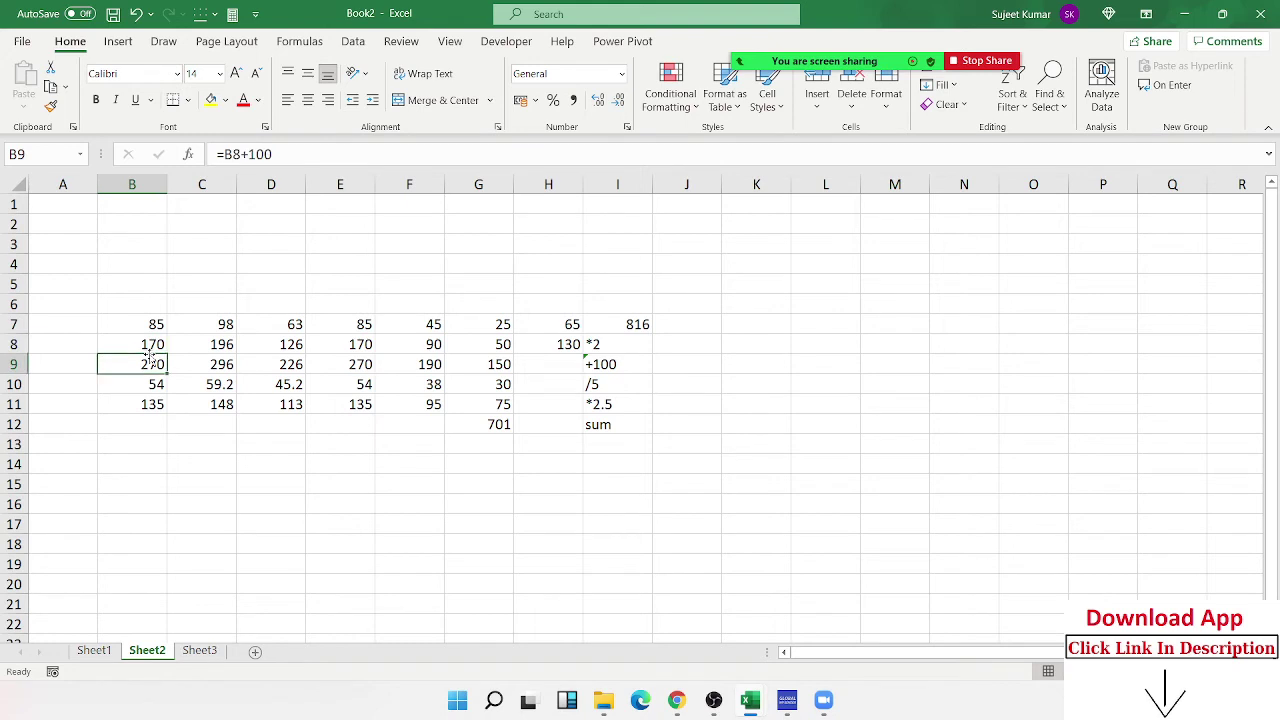
key("Down")
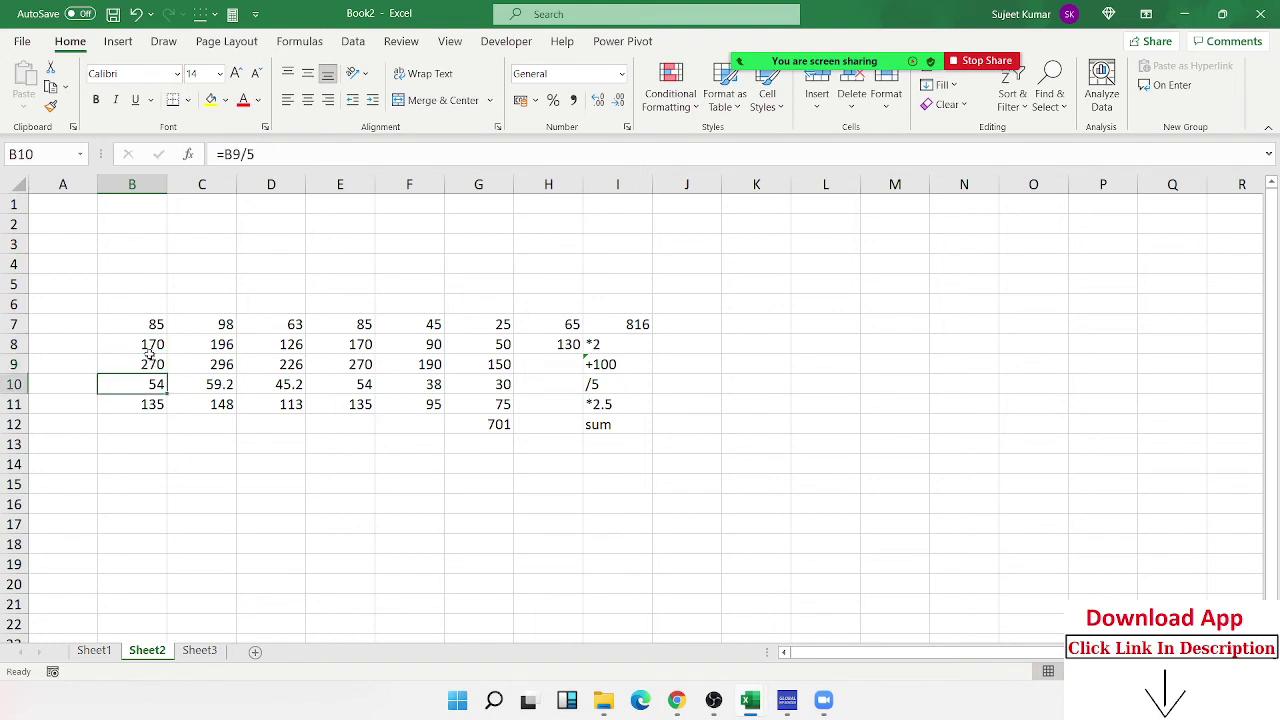
key("Down")
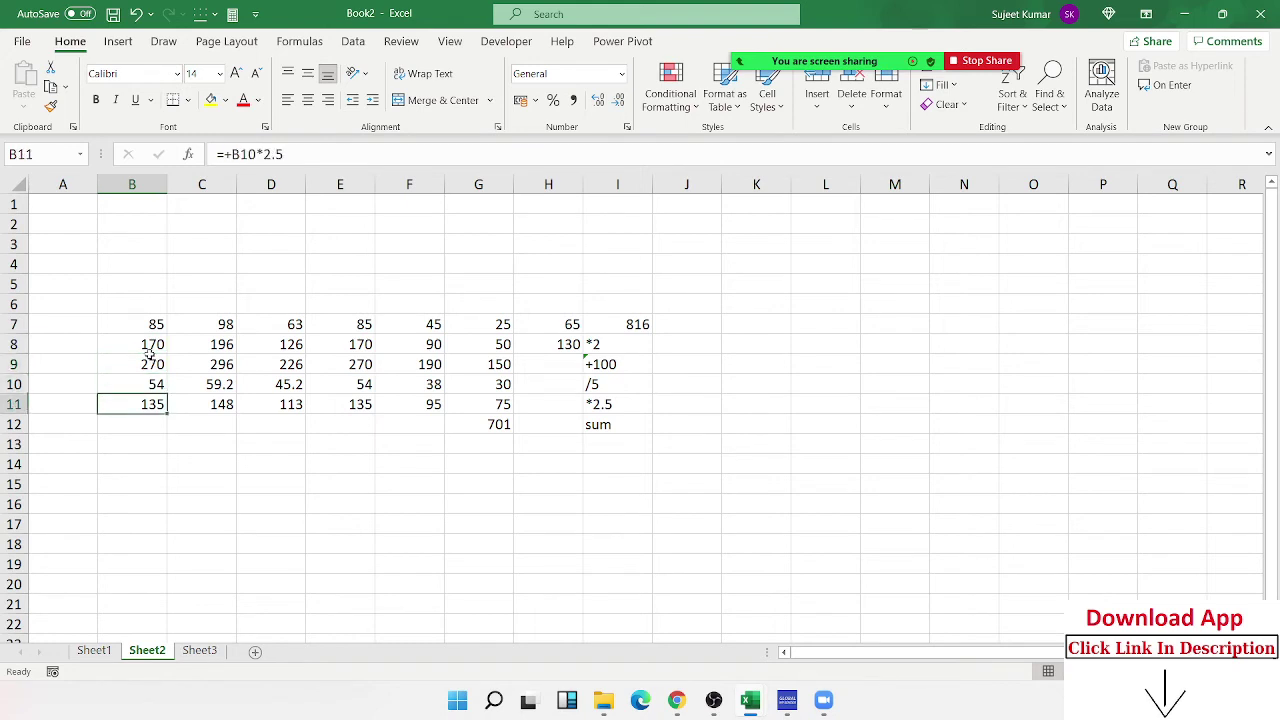
Fill the step formulas into H9:H11 so they show 230, 46 and 115
key("Right")
key("Right")
key("Right")
key("Right")
key("Right")
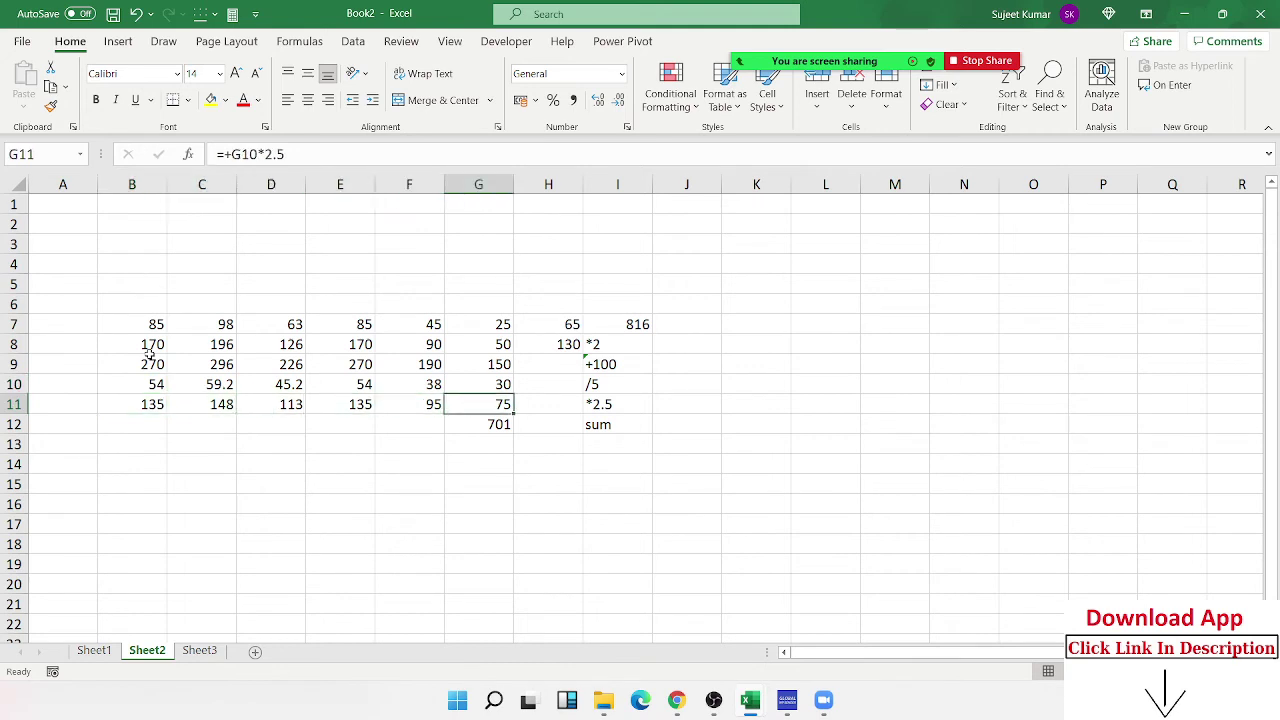
key("Right")
key("Left")
key("Down")
key("Up")
key("Right")
key("shift+Up")
key("shift+Up")
key("shift+Up")
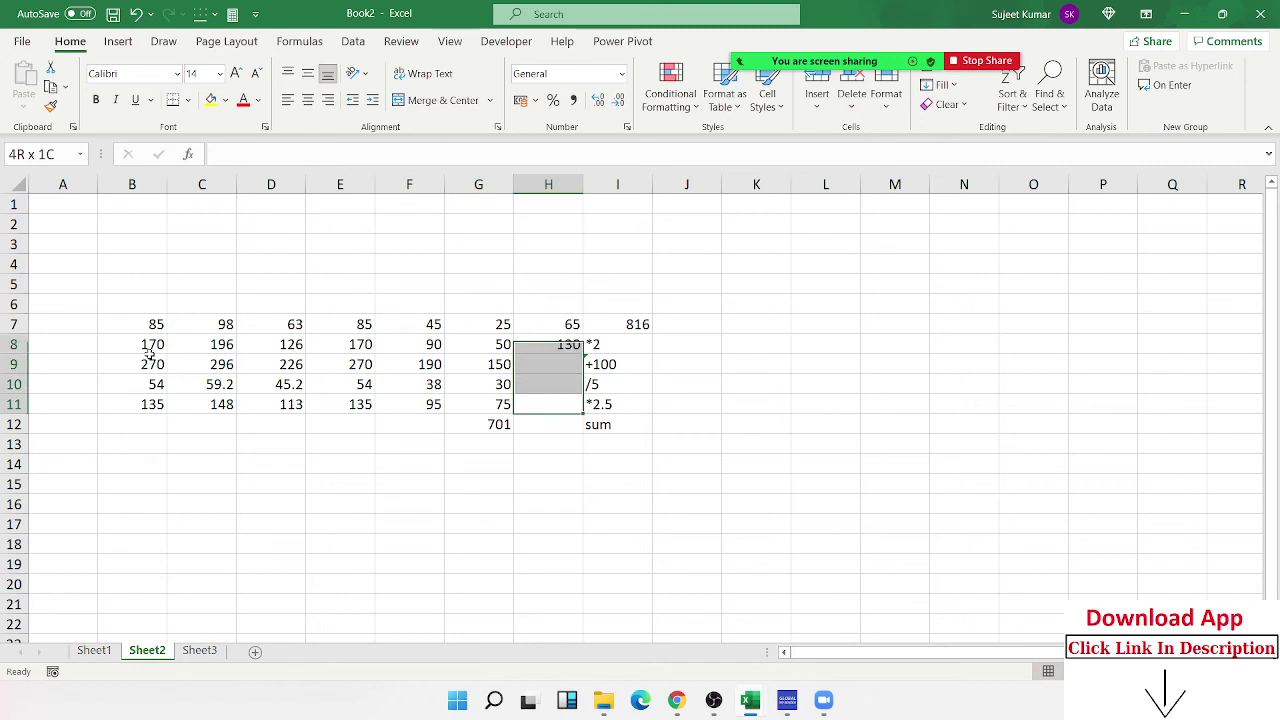
key("ctrl")
key("Up")
key("Up")
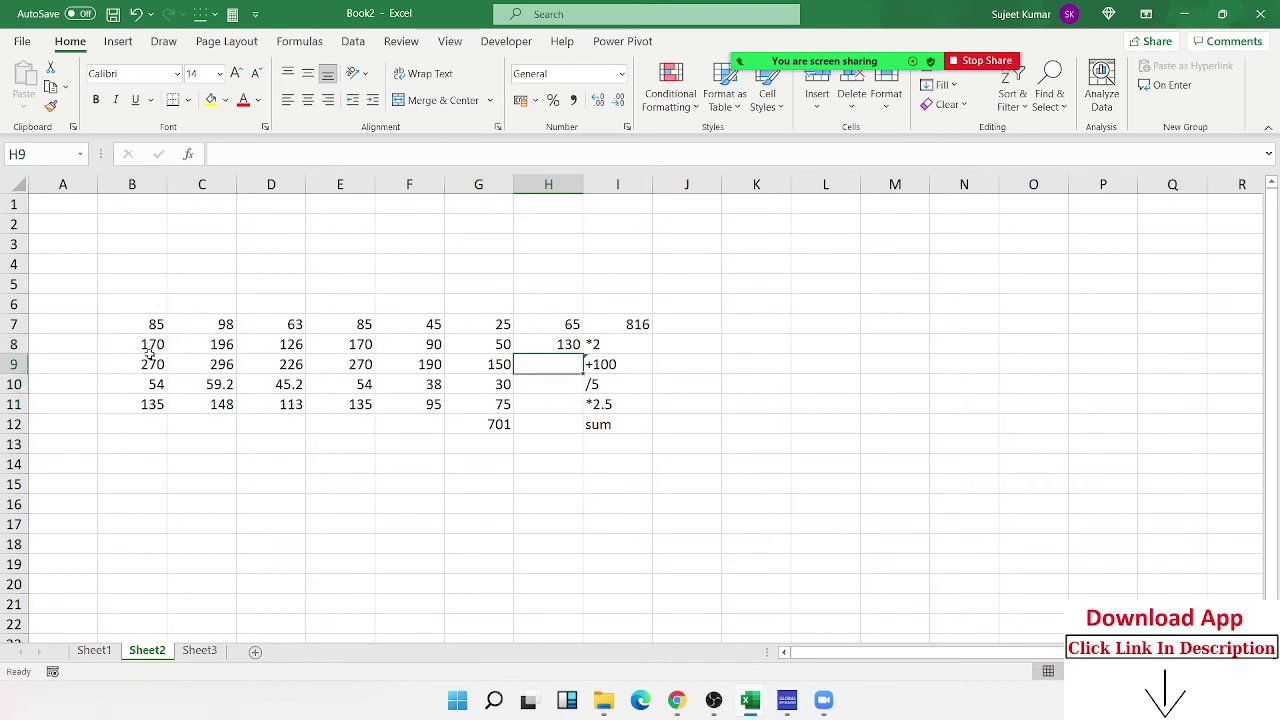
key("shift+Down")
key("shift+Down")
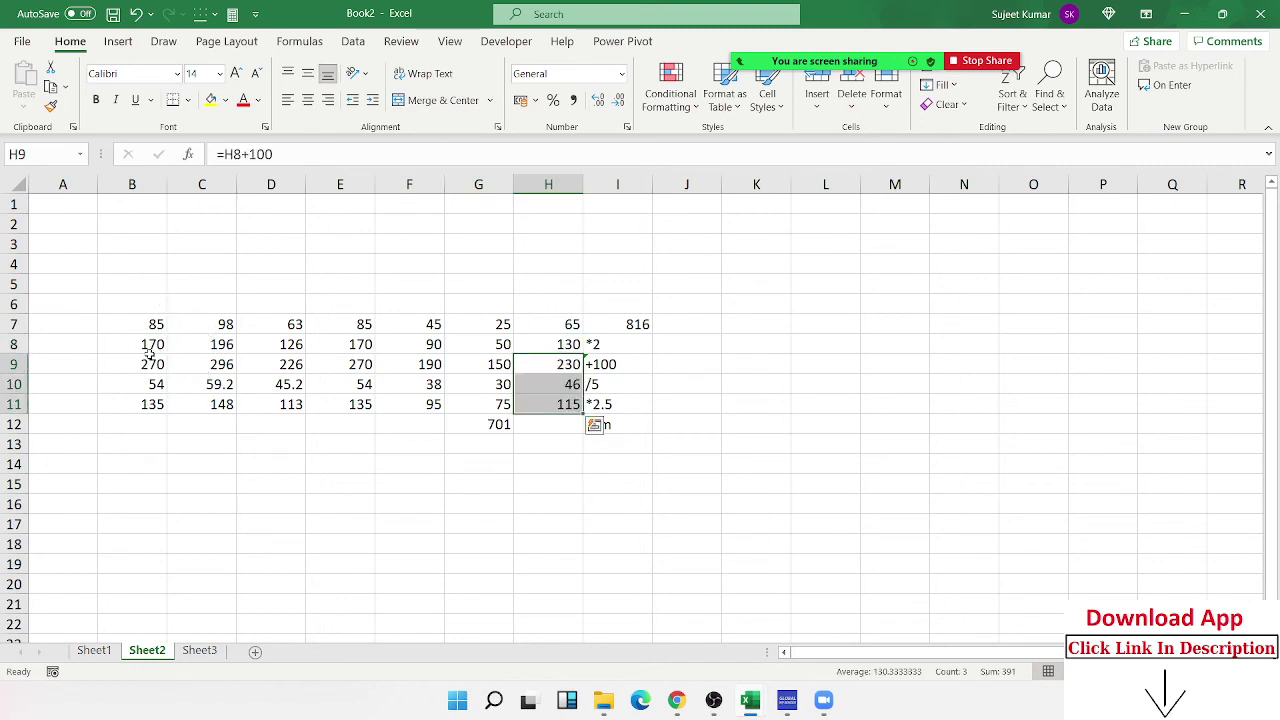
double_click(473, 424)
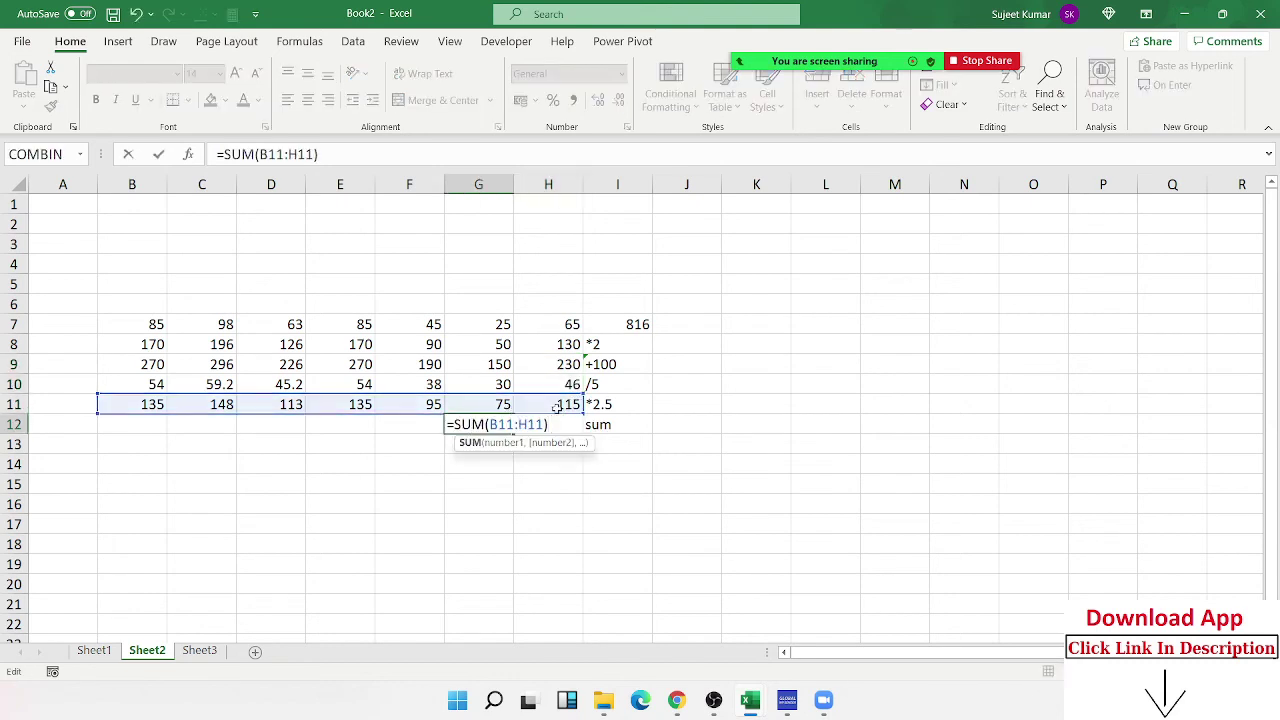
Extend G12's total to B11:H11 for 816 and compare it with I7's nested formula
key("Return")
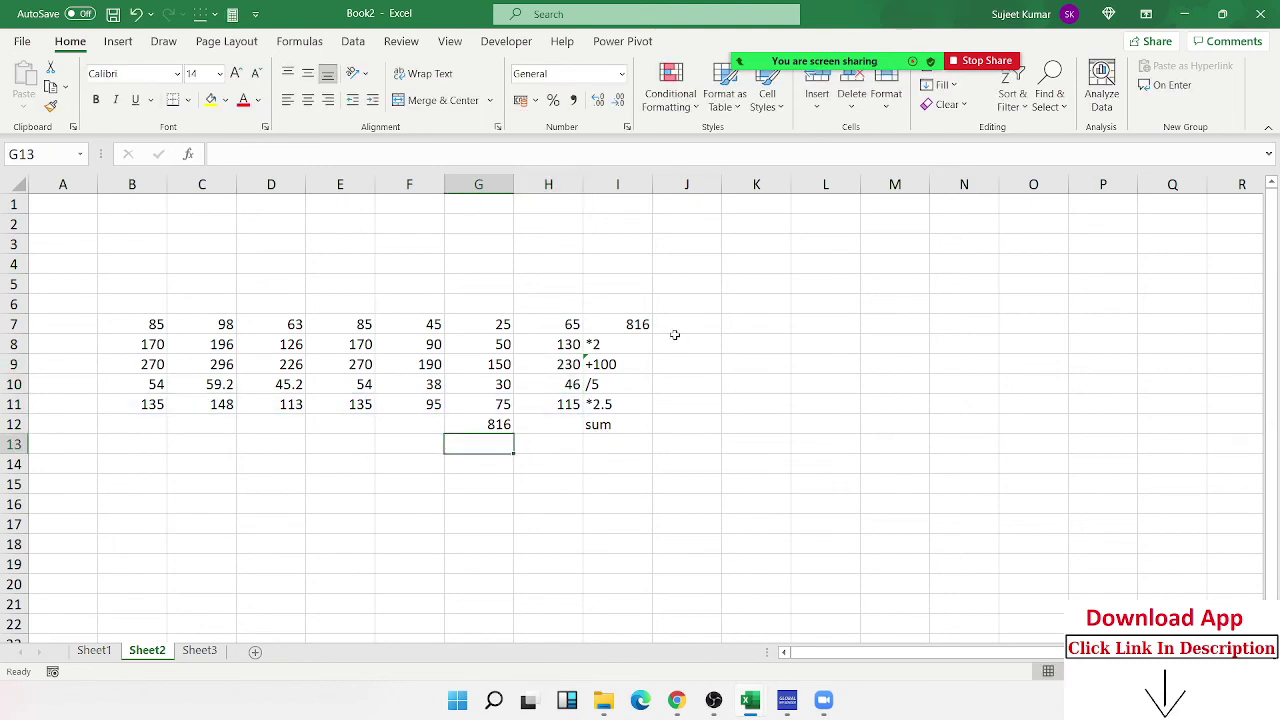
double_click(498, 424)
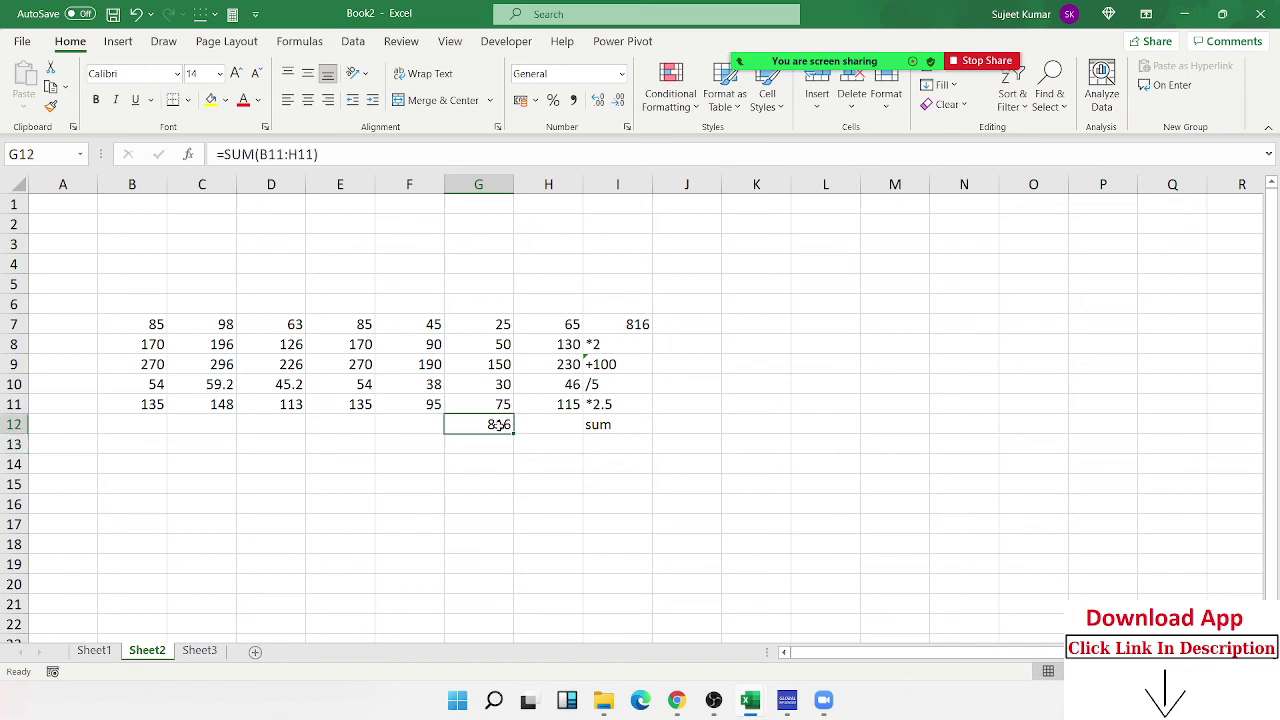
key("Escape")
left_click_drag(565, 404, 148, 344)
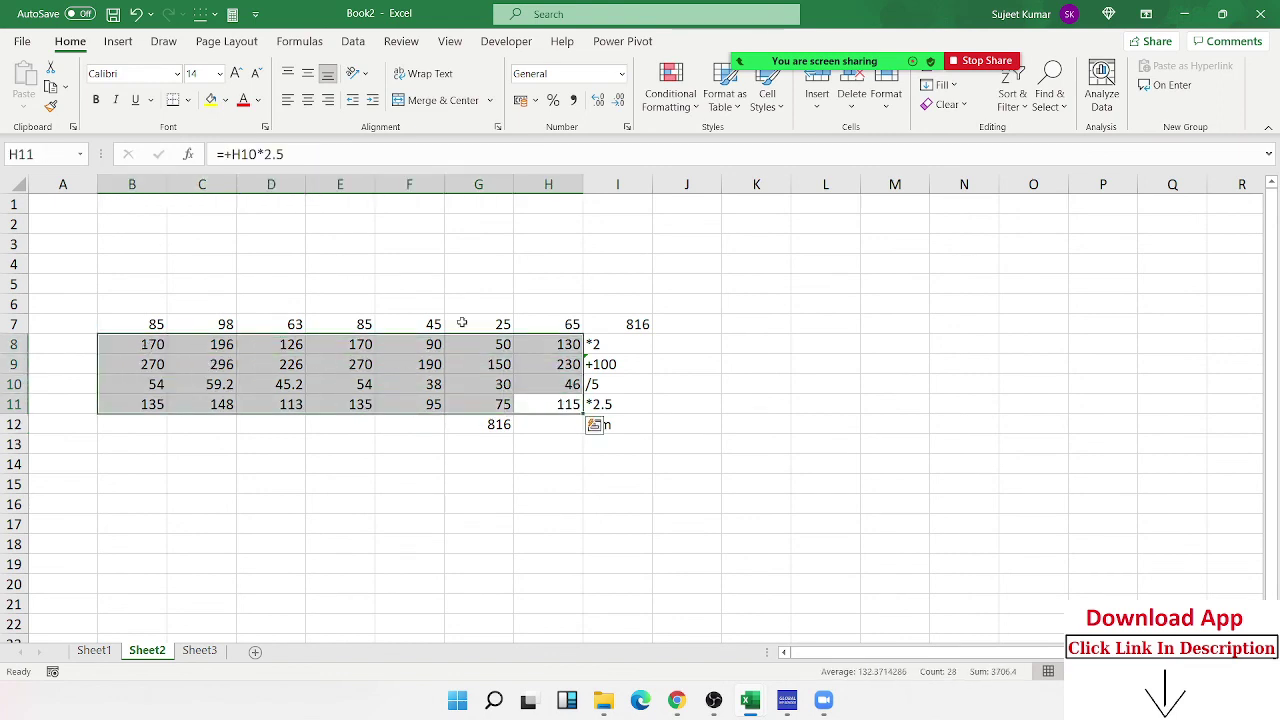
double_click(610, 324)
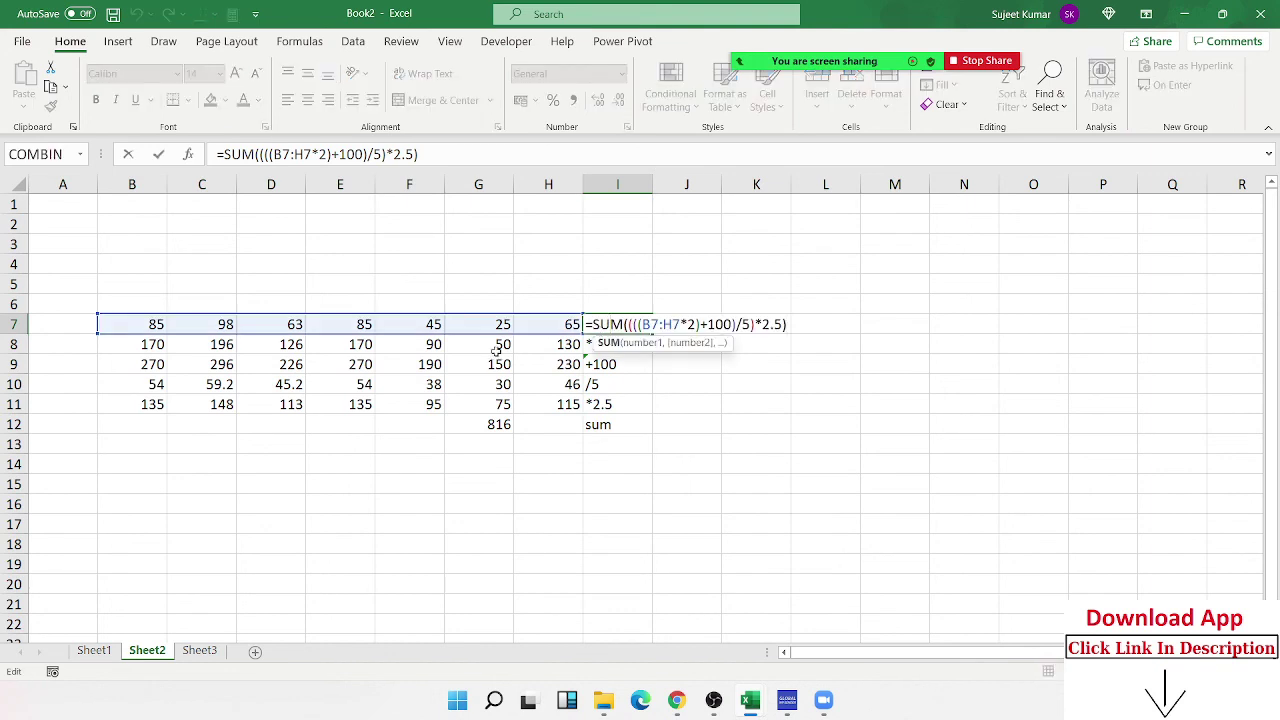
key("ctrl+Return")
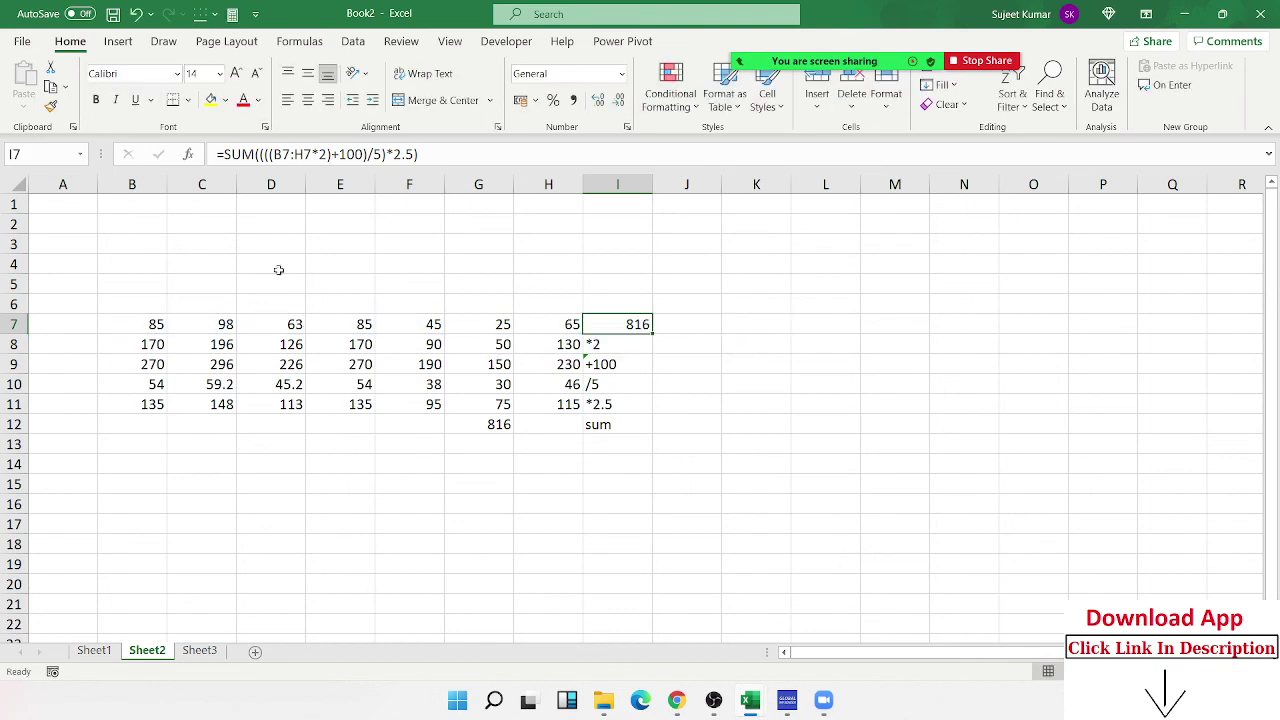
Run Evaluate Formula on I7 through the ×2, +100, ÷5 and ×2.5 steps to 816
left_click(300, 41)
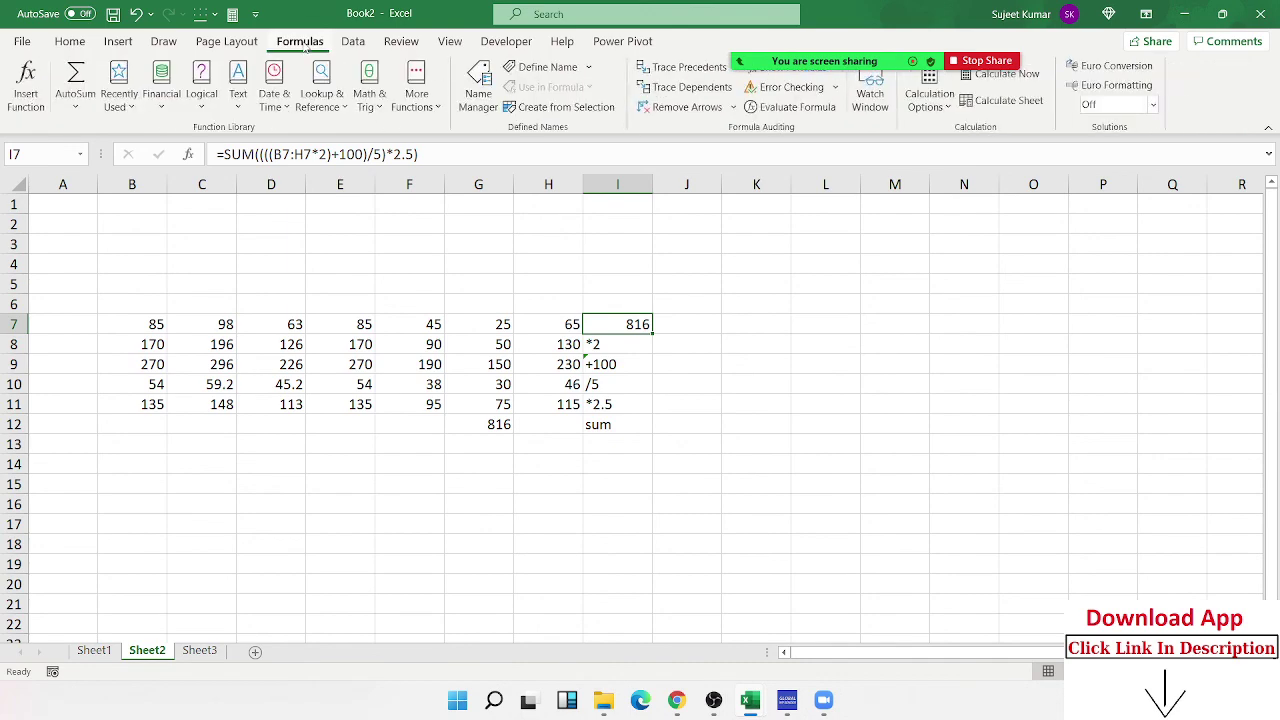
left_click(790, 107)
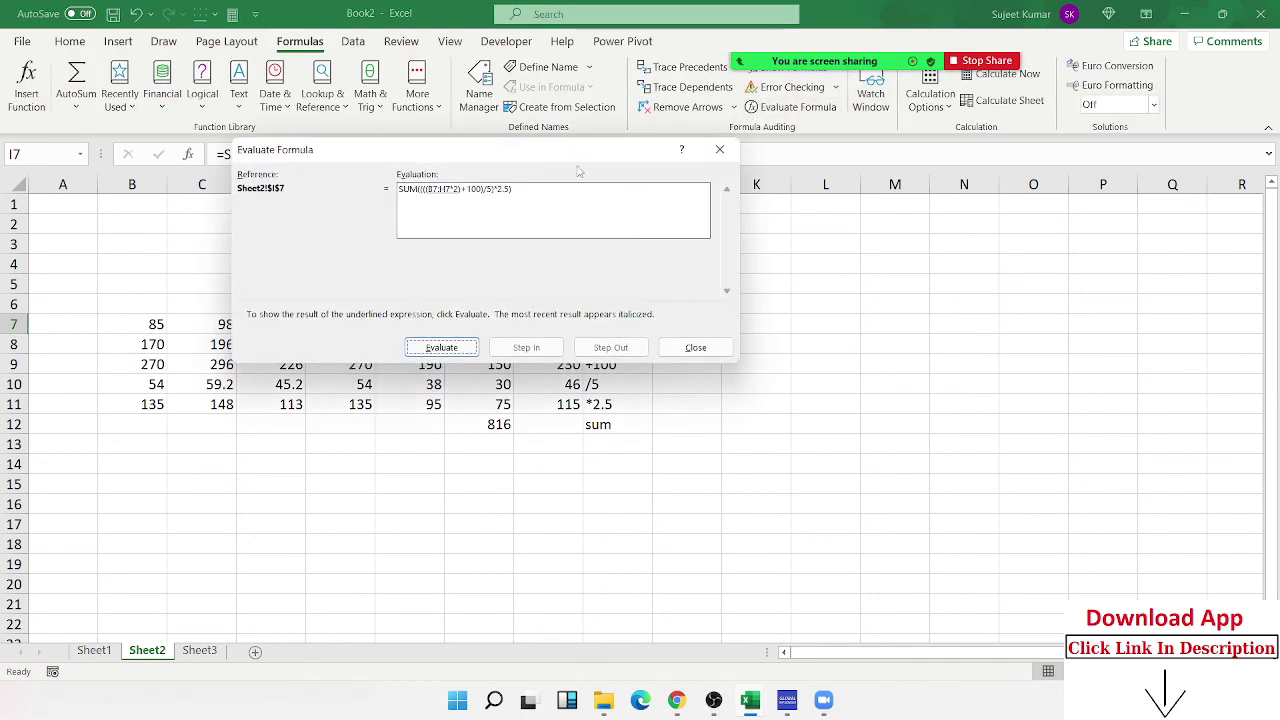
left_click_drag(575, 151, 1045, 266)
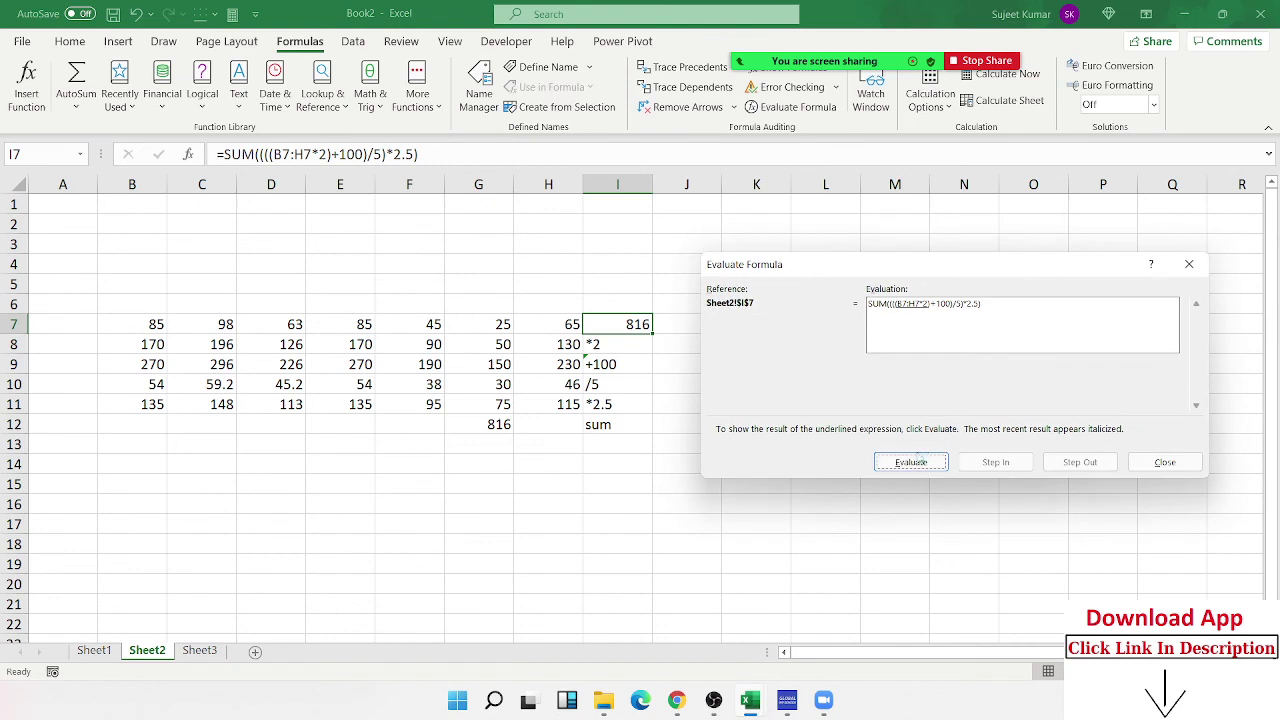
left_click(913, 464)
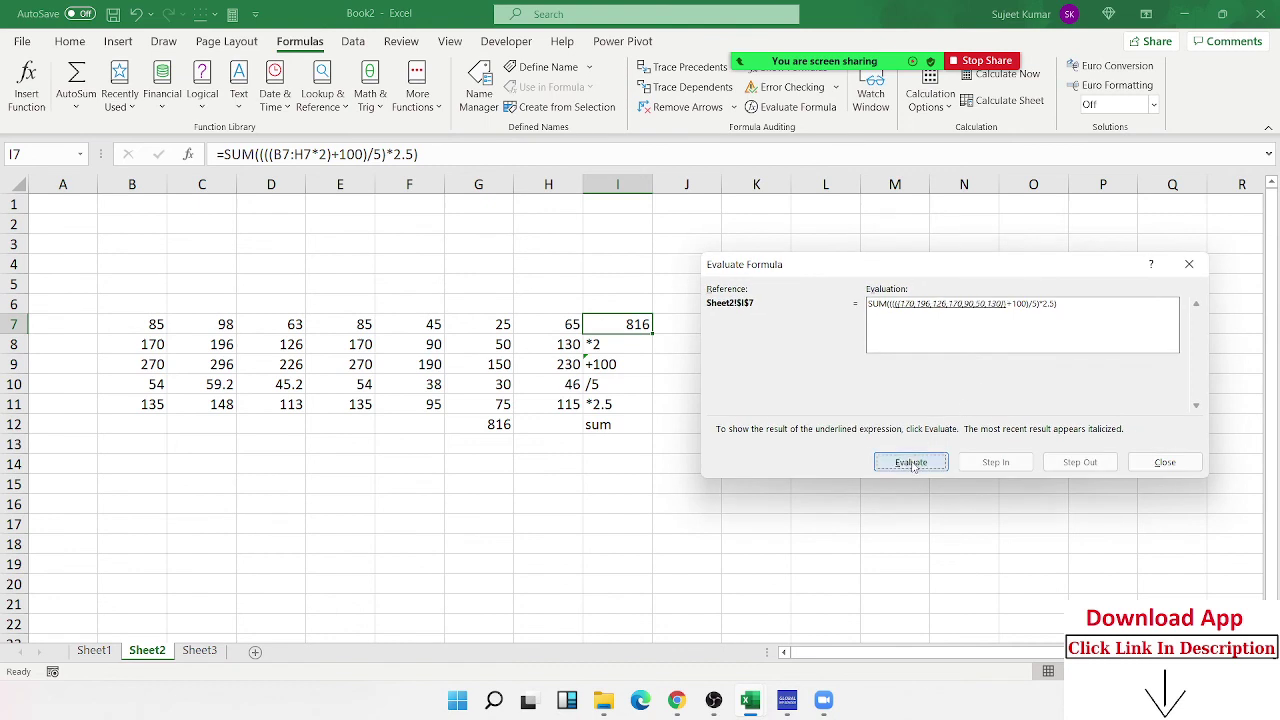
left_click(912, 465)
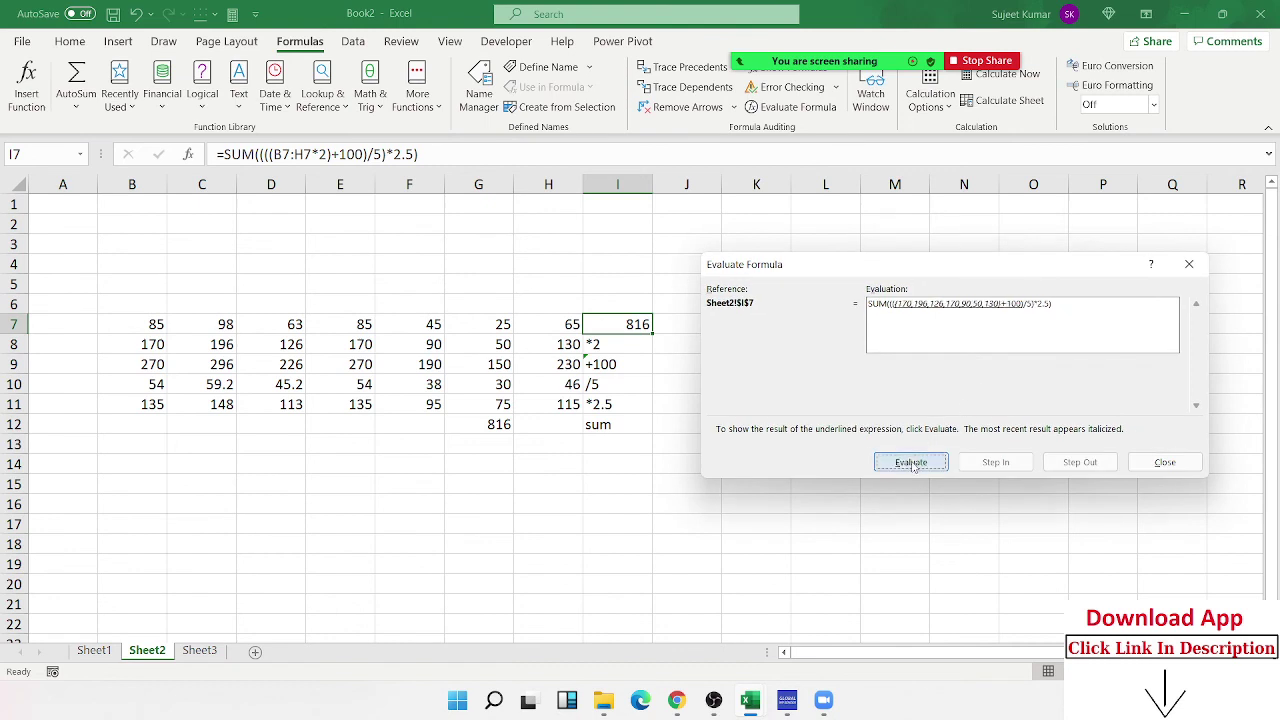
left_click(912, 465)
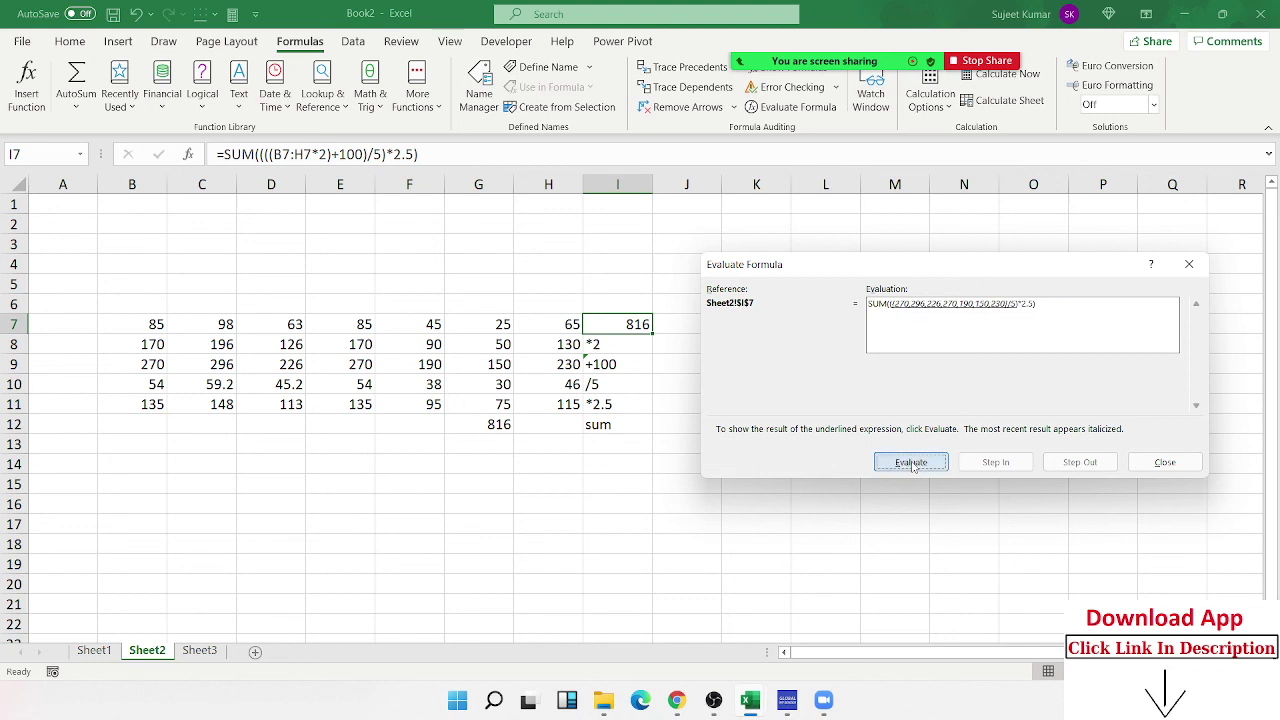
left_click(912, 465)
left_click(912, 465)
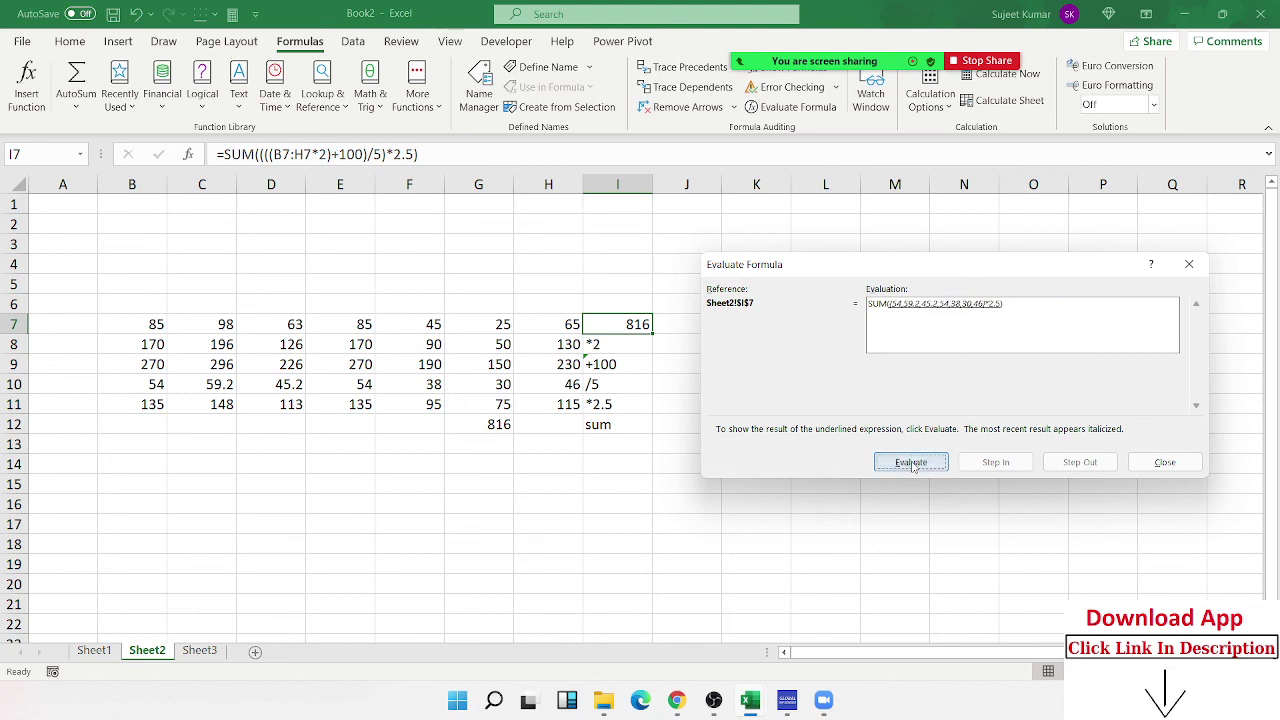
left_click(912, 465)
left_click(912, 465)
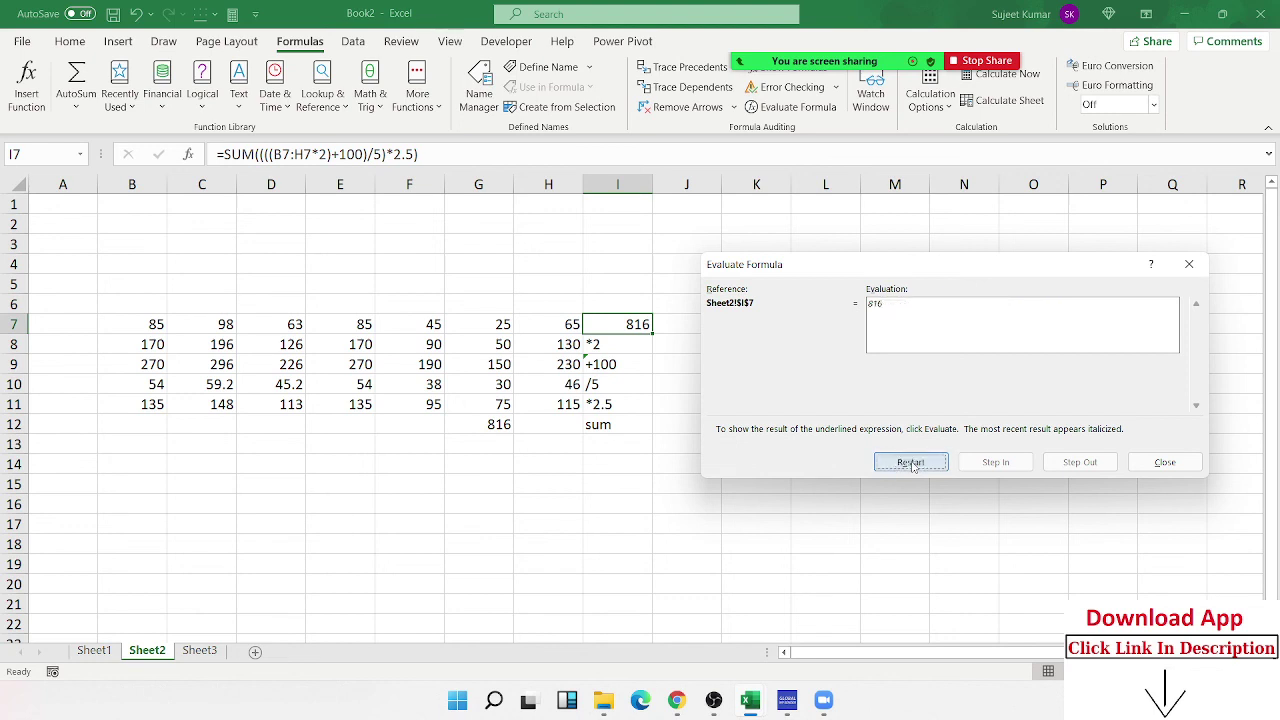